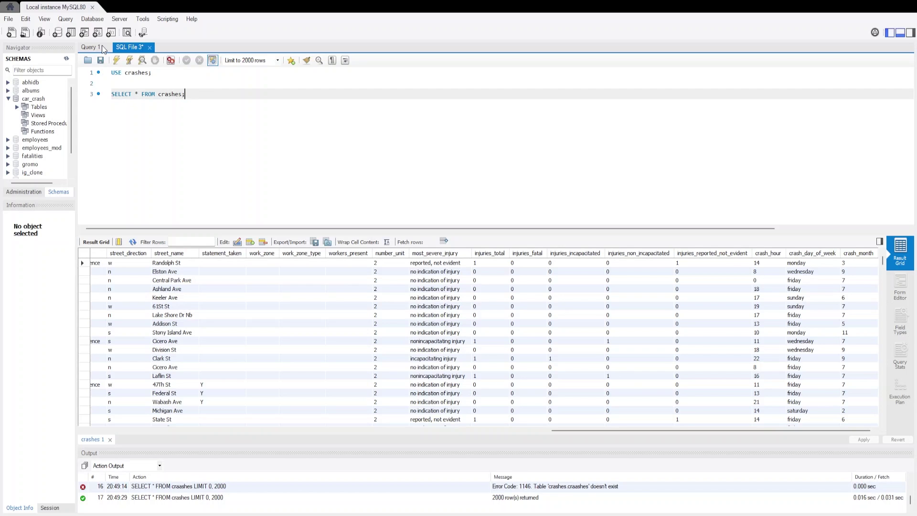
# Step: Write DESCRIBE crashes; below the SELECT query and run it to review the table's columns and data types
pyautogui.press('Return')
pyautogui.press('Return')
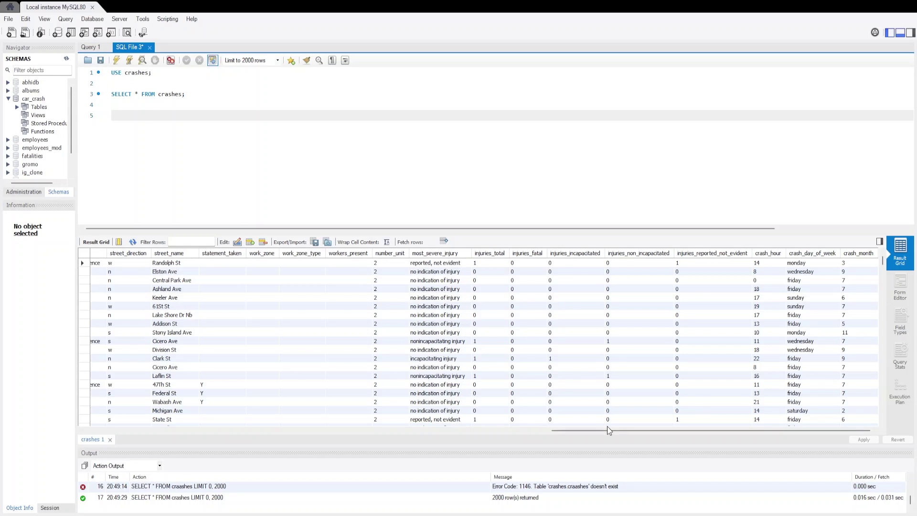
pyautogui.moveTo(607, 431); pyautogui.dragTo(353, 431)
pyautogui.click(159, 430)
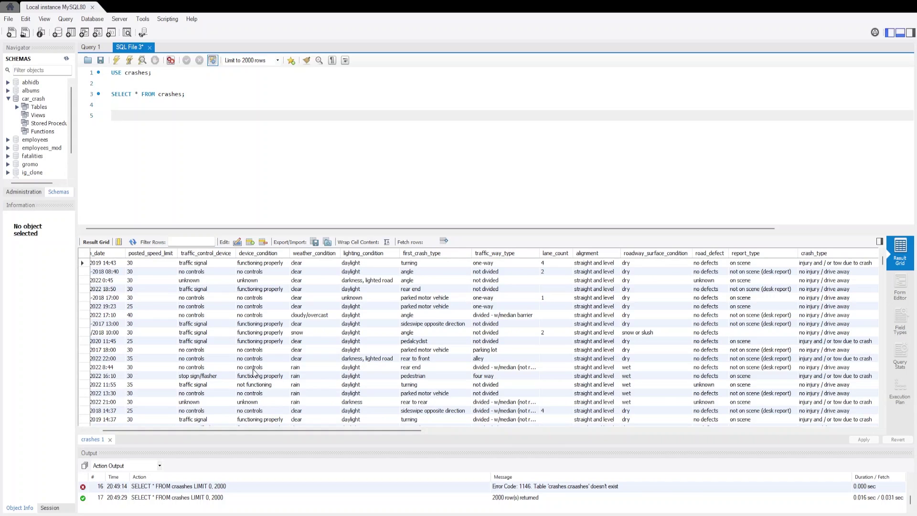
pyautogui.moveTo(244, 431); pyautogui.dragTo(167, 425)
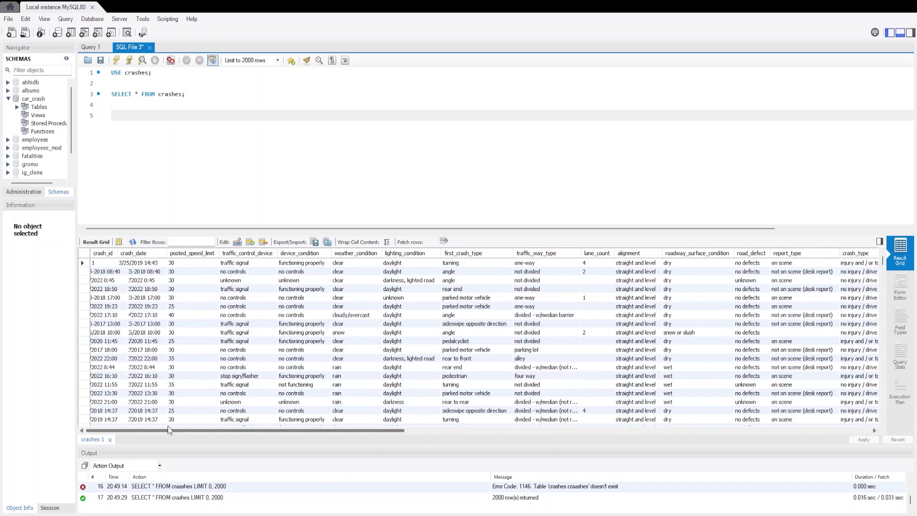
pyautogui.click(155, 115)
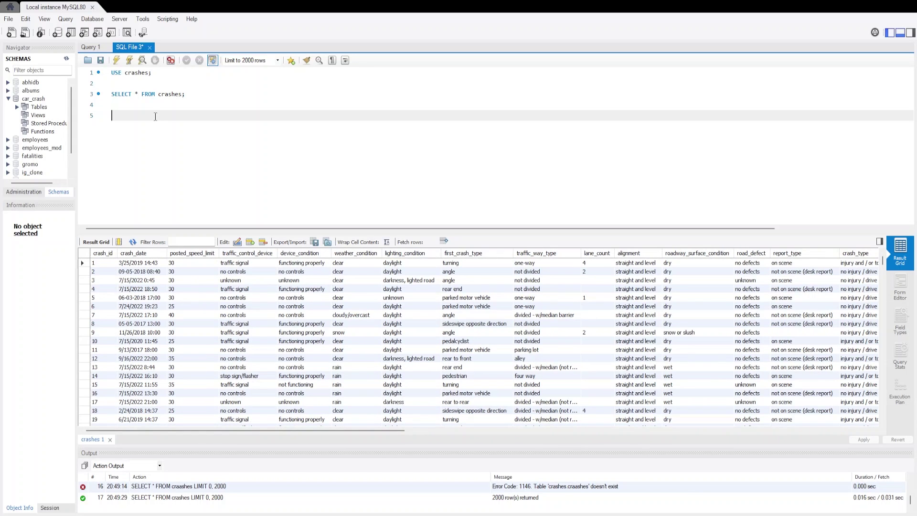
pyautogui.write('DESCRIBE crashes;')
pyautogui.moveTo(173, 116); pyautogui.dragTo(111, 115)
pyautogui.click(116, 60)
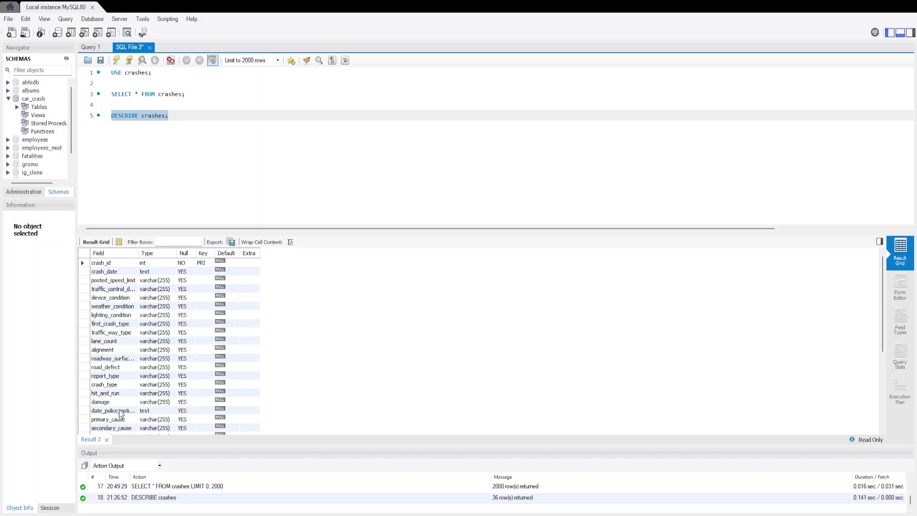
pyautogui.scroll(-1, 123, 414)
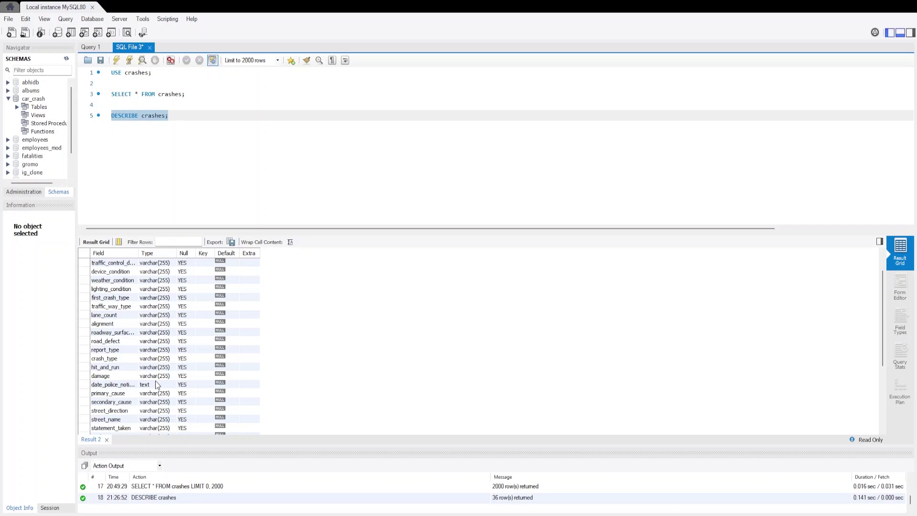
pyautogui.scroll(-4, 156, 380)
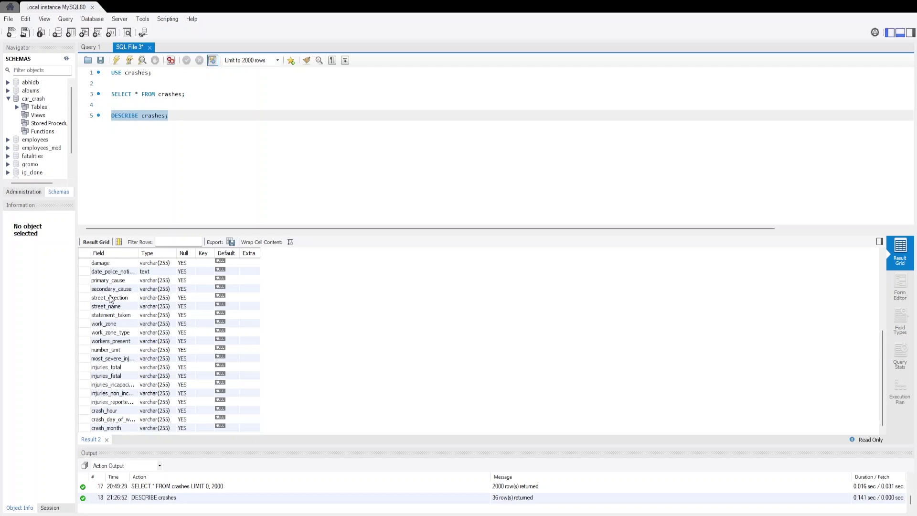
# Step: Add the statement SET sql_safe_updates = 0; below the DESCRIBE line and execute it
pyautogui.click(176, 121)
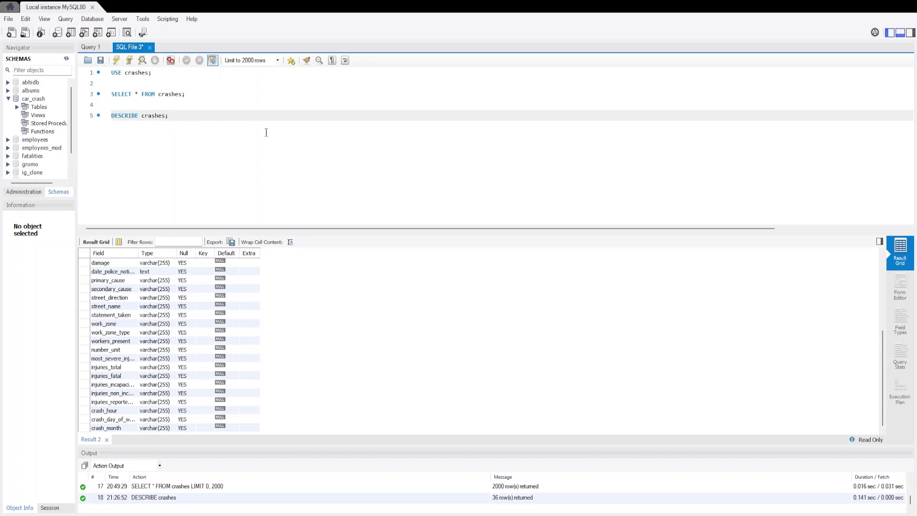
pyautogui.press('Return')
pyautogui.press('Return')
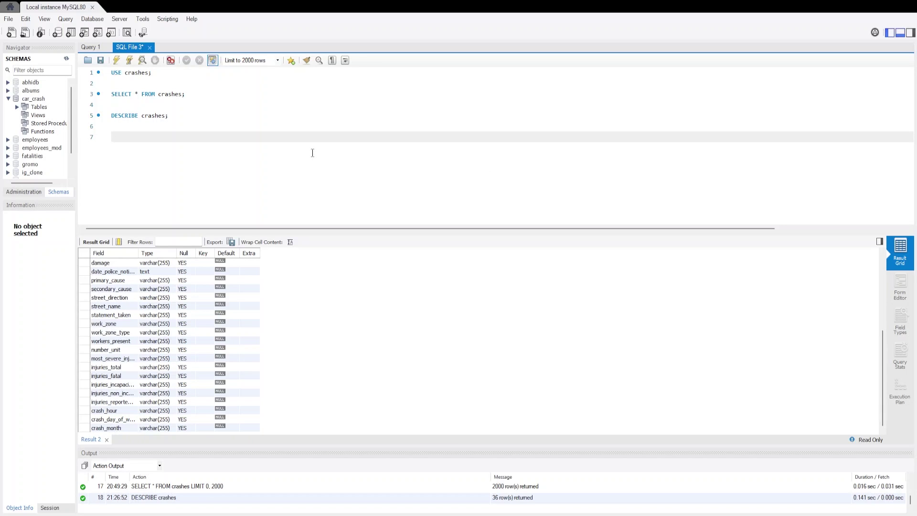
pyautogui.write('SE')
pyautogui.write('T s')
pyautogui.write('ql_d')
pyautogui.write('afe')
pyautogui.write('_updates')
pyautogui.write(' = 0')
pyautogui.write(';')
pyautogui.moveTo(196, 137); pyautogui.dragTo(97, 136)
pyautogui.hotkey('ctrl', 'Return')
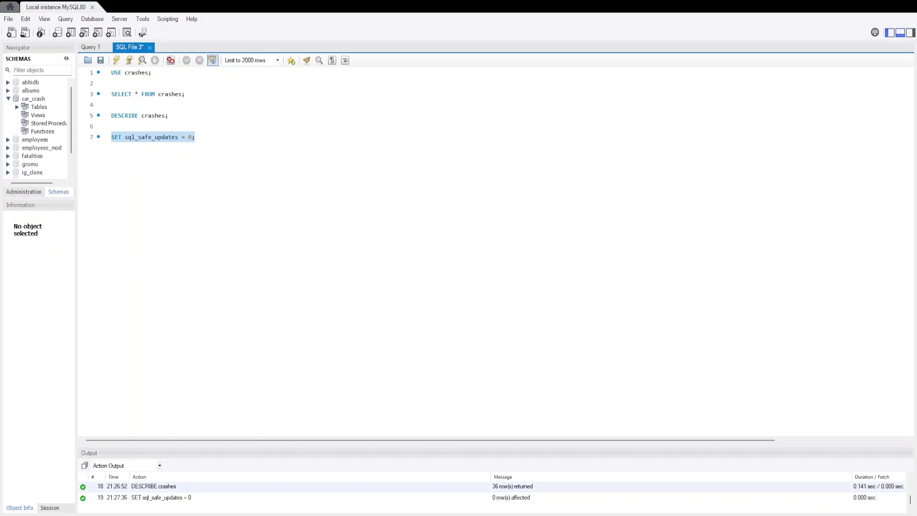
# Step: Start an UPDATE statement below the safe-updates line, and rerun SELECT * FROM crashes; to inspect the crash_date formats
pyautogui.click(243, 142)
pyautogui.press('Return')
pyautogui.press('Return')
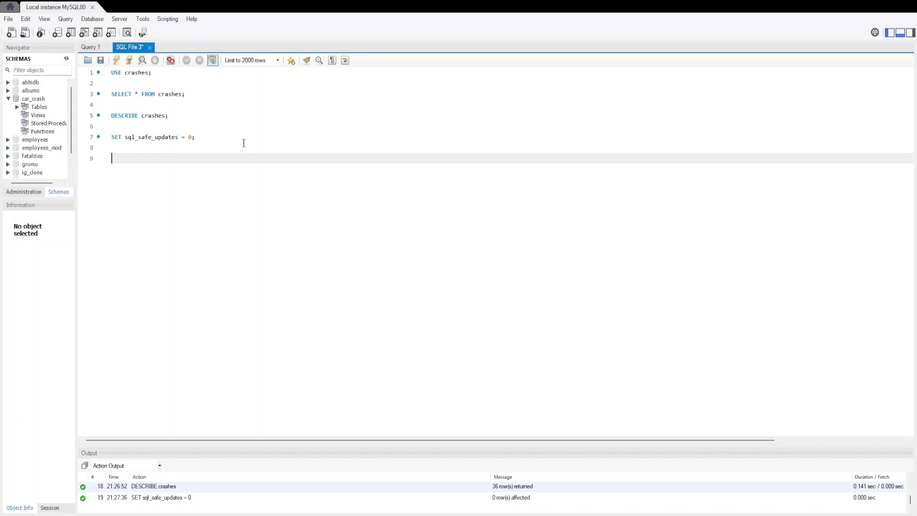
pyautogui.write('UDATE')
pyautogui.press('BackSpace')
pyautogui.press('BackSpace')
pyautogui.press('BackSpace')
pyautogui.press('BackSpace')
pyautogui.press('BackSpace')
pyautogui.write('UPDATE')
pyautogui.moveTo(212, 98); pyautogui.dragTo(83, 93)
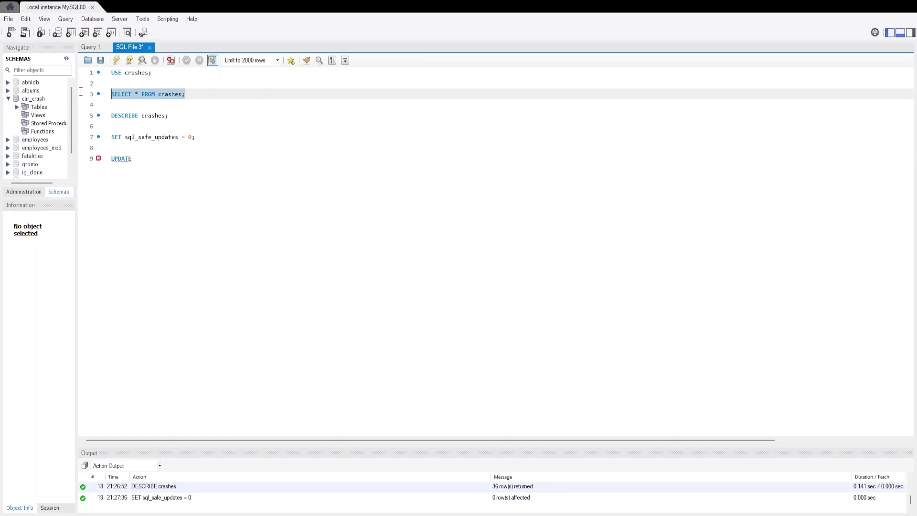
pyautogui.click(116, 61)
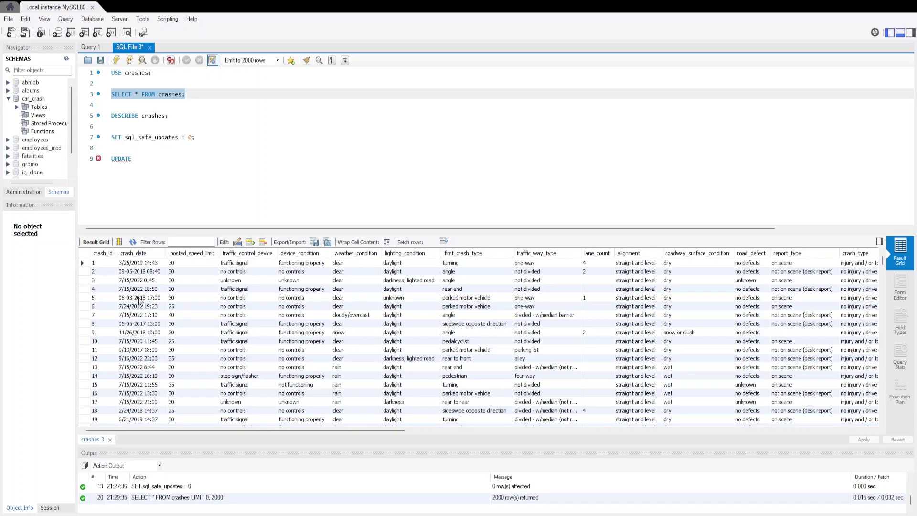
# Step: Complete the UPDATE line with the crashes table and add SET crash_date = CASE on the following line
pyautogui.click(153, 163)
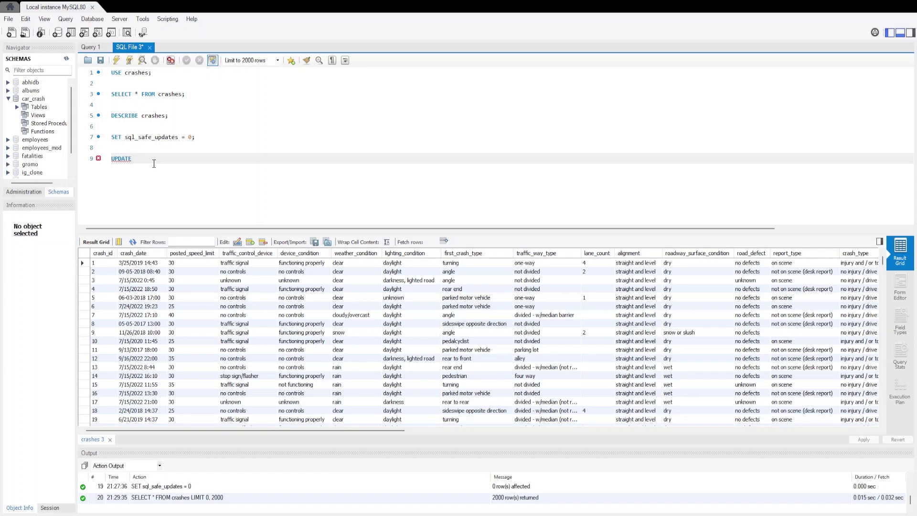
pyautogui.write('crashes')
pyautogui.press('Return')
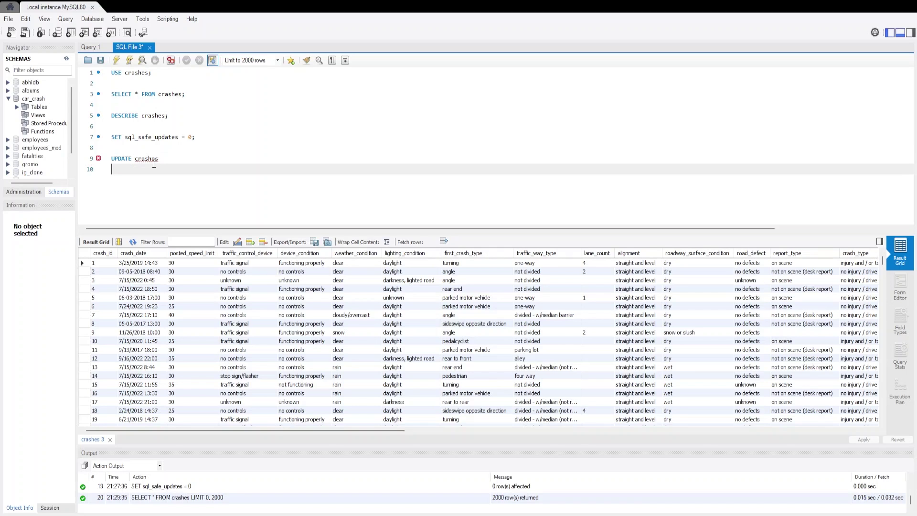
pyautogui.write('SET crash_date = CASE')
pyautogui.press('Return')
pyautogui.press('Tab')
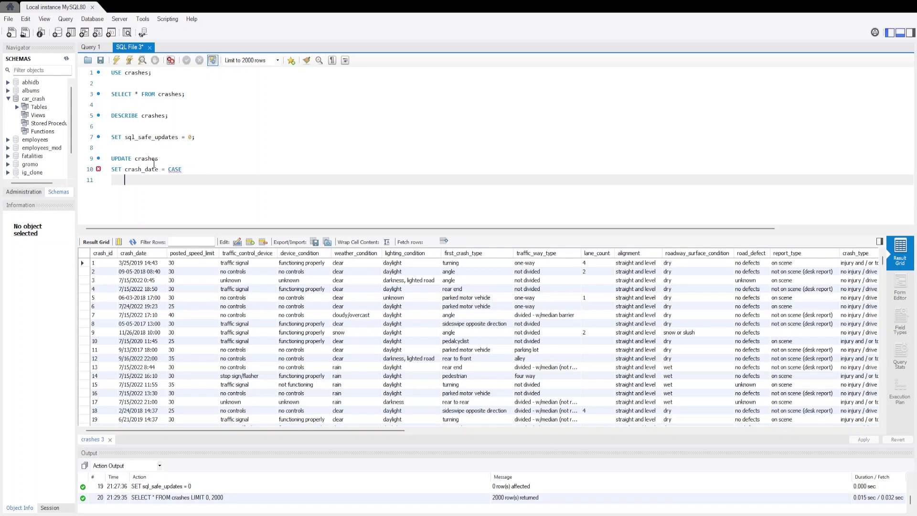
# Step: Add an indented WHEN crash_date REGEXP condition under the CASE line
pyautogui.press('Tab')
pyautogui.press('Tab')
pyautogui.press('Tab')
pyautogui.press('Tab')
pyautogui.write('WHEN')
pyautogui.write('crash+da')
pyautogui.press('BackSpace')
pyautogui.press('BackSpace')
pyautogui.press('BackSpace')
pyautogui.write('_date REGEXP')
pyautogui.moveTo(252, 180); pyautogui.dragTo(233, 182)
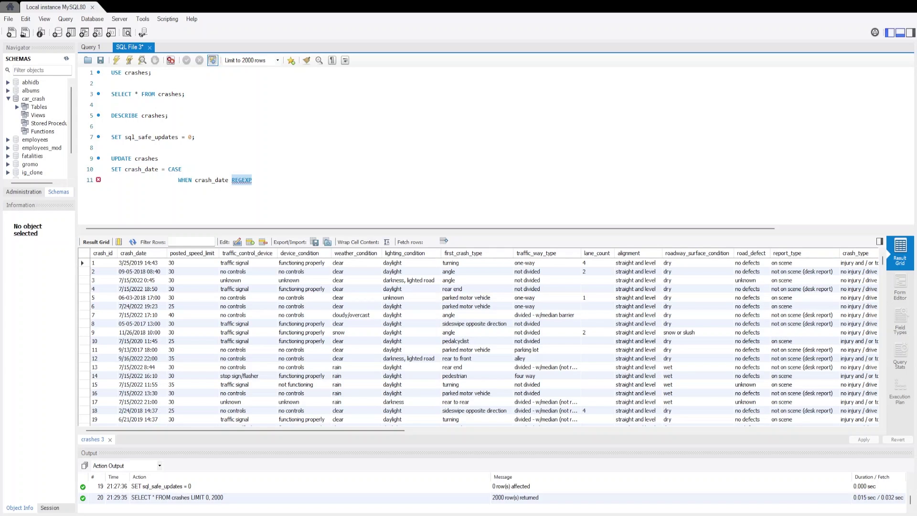
pyautogui.click(253, 180)
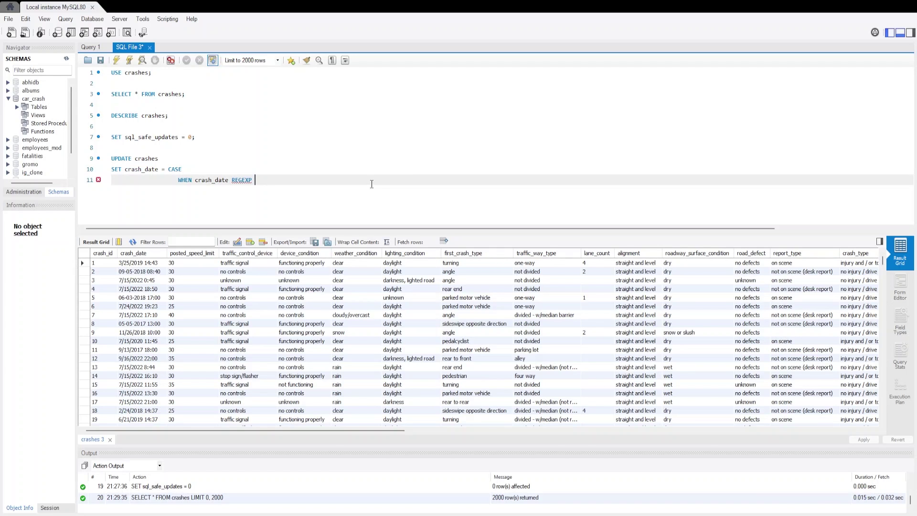
# Step: Begin the quoted REGEXP pattern with '^[0-9]{1,2}/ to match the month at the start of the value
pyautogui.write("'")
pyautogui.write('[')
pyautogui.write(']')
pyautogui.write('0-9')
pyautogui.press('BackSpace')
pyautogui.press('BackSpace')
pyautogui.write('9]{}1')
pyautogui.write(',2}')
pyautogui.write('/')
pyautogui.click(257, 180)
pyautogui.write('^')
# Step: Extend the pattern with [0-9]{1,2}/[0-9]{4} [0-9]{1,2}:[0-9]{1,2}$ to match the day, year and time
pyautogui.moveTo(295, 180); pyautogui.dragTo(265, 180)
pyautogui.hotkey('ctrl', 'c')
pyautogui.click(306, 182)
pyautogui.hotkey('ctrl', 'v')
pyautogui.write('/')
pyautogui.write('[]')
pyautogui.press('Left')
pyautogui.write('0-9')
pyautogui.press('Right')
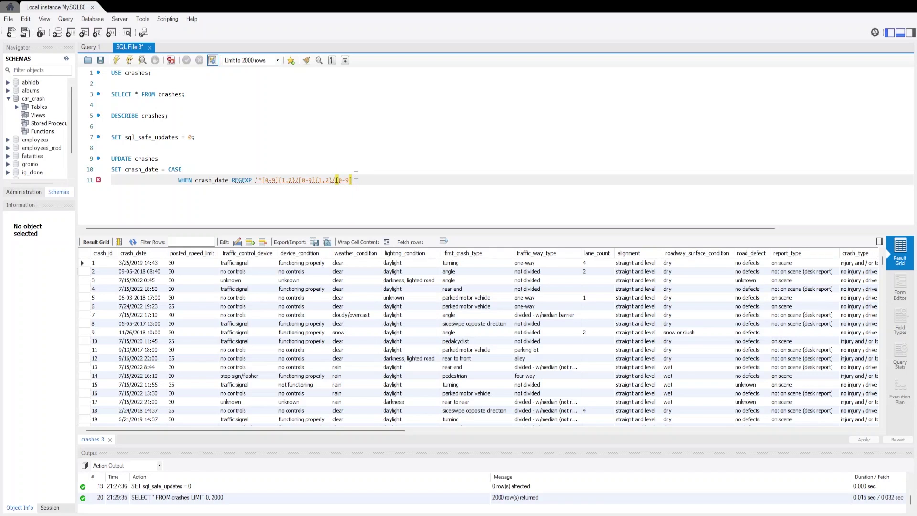
pyautogui.write('{}')
pyautogui.press('Left')
pyautogui.write('4')
pyautogui.press('Right')
pyautogui.write('[0-9]{1,2}:[0-9]{1,2}')
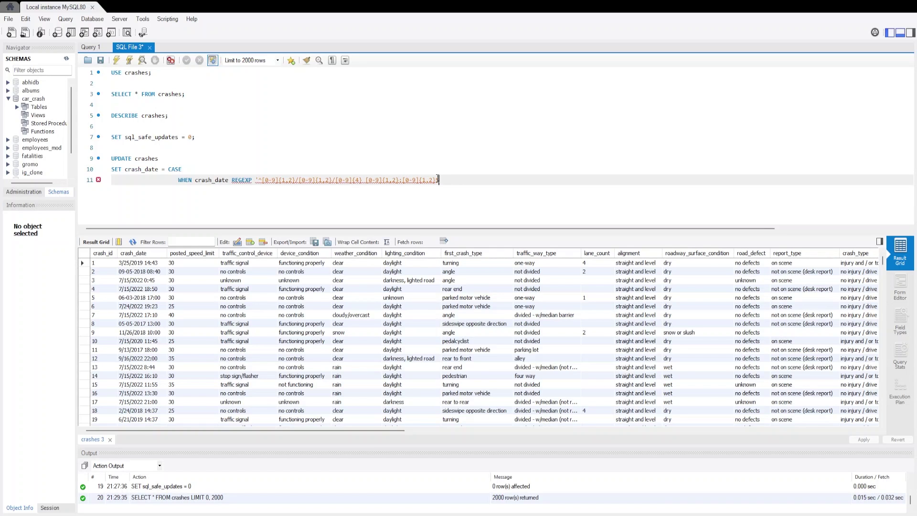
# Step: After the pattern, add THEN date_format(STR_TO_DATE(crash_date, '%m/%d/%Y %H:%i')) to parse the slash-separated dates
pyautogui.write("' THEN DATE_format()")
pyautogui.press('Left')
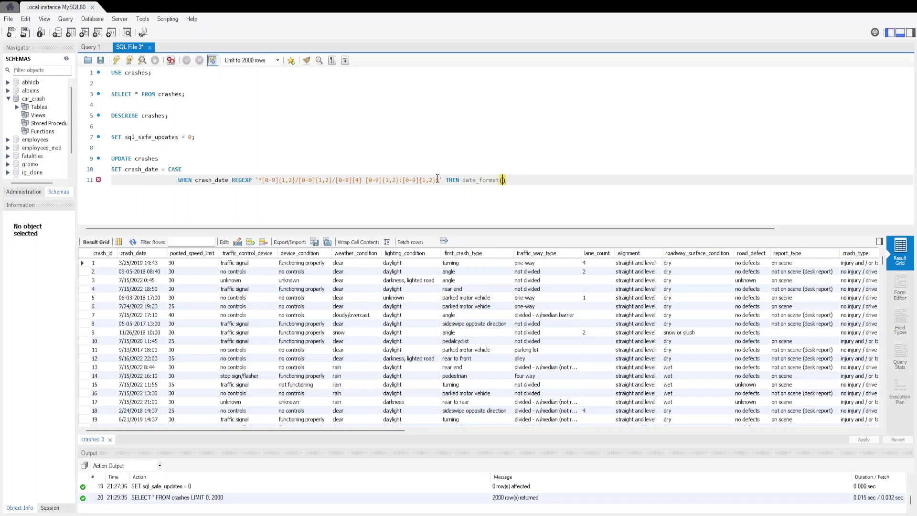
pyautogui.write('STR_TO_DATE()')
pyautogui.press('Left')
pyautogui.write("crash_date, ''%m/%d/")
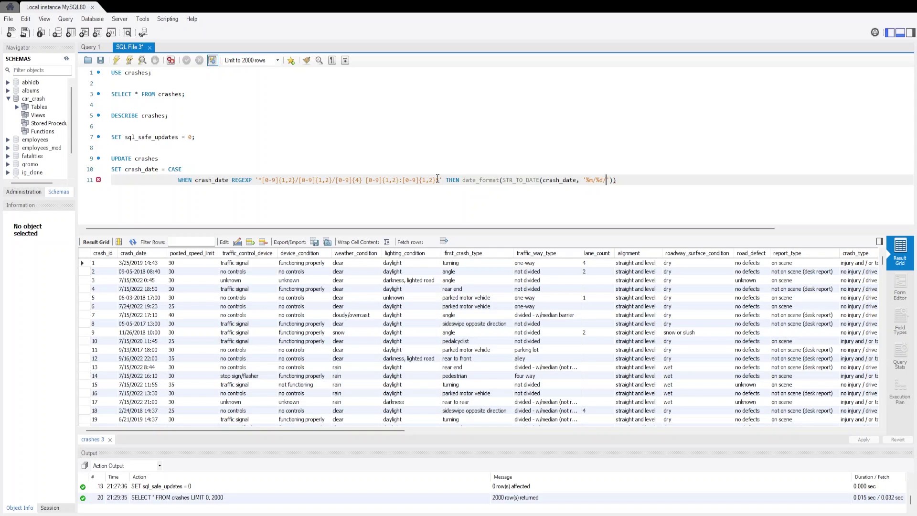
pyautogui.write('%Y')
pyautogui.press('BackSpace')
pyautogui.write('Y')
pyautogui.write('%H')
pyautogui.write('%i')
pyautogui.press('Right')
pyautogui.press('Right')
pyautogui.press('Right')
pyautogui.click(584, 180)
pyautogui.moveTo(583, 179); pyautogui.dragTo(636, 181)
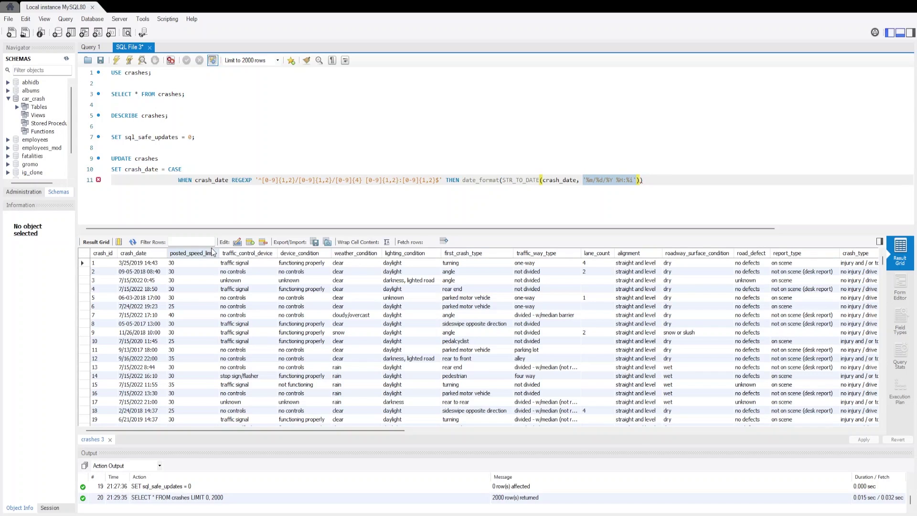
pyautogui.click(672, 176)
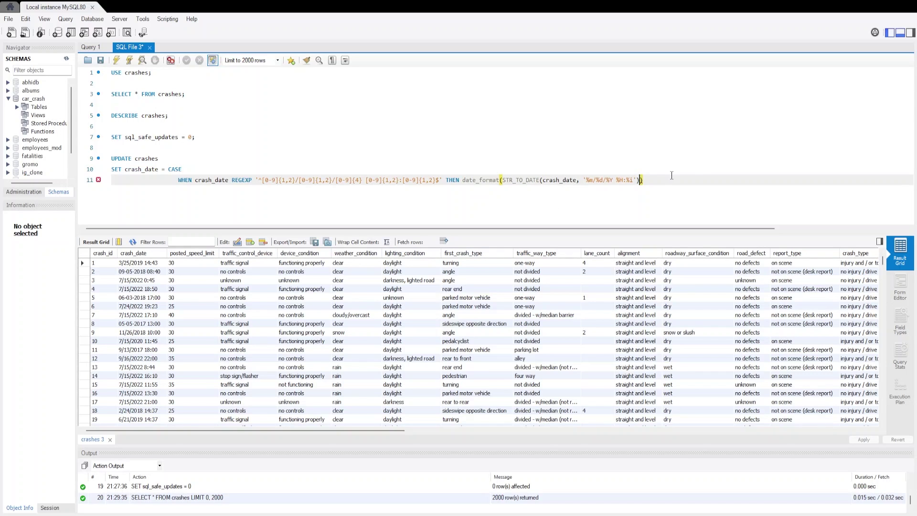
# Step: Add '%Y-%m-%d' as the output format argument of date_format
pyautogui.write(', ')
pyautogui.write('%')
pyautogui.press('BackSpace')
pyautogui.write("'), '")
pyautogui.write('%Y-')
pyautogui.write('%')
pyautogui.write('m')
pyautogui.write('-%')
pyautogui.write('ed')
pyautogui.press('BackSpace')
pyautogui.press('BackSpace')
pyautogui.write('d')
# Step: Add a second WHEN branch whose pattern matches dash-separated dates and whose parse format is '%m-%d-%Y %H:%i'
pyautogui.press('End')
pyautogui.press('Return')
pyautogui.hotkey('ctrl', 'v')
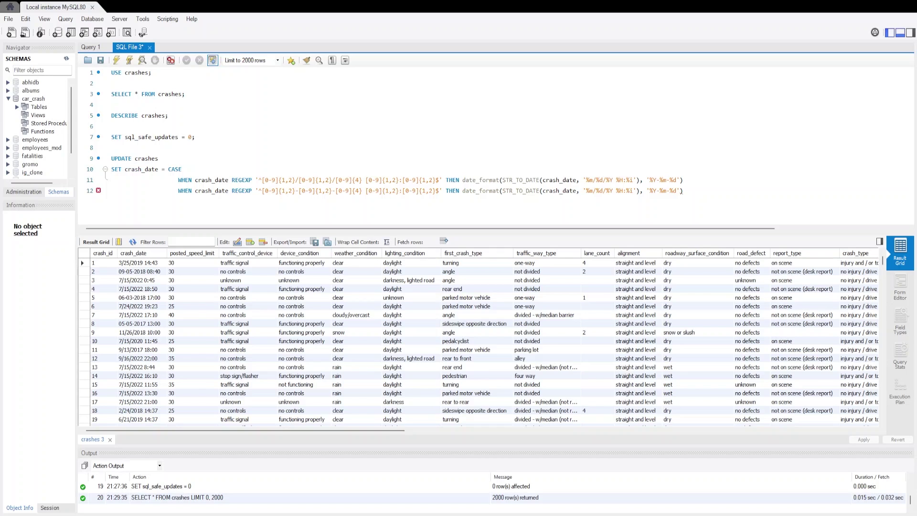
pyautogui.click(598, 191)
pyautogui.press('BackSpace')
pyautogui.write('-')
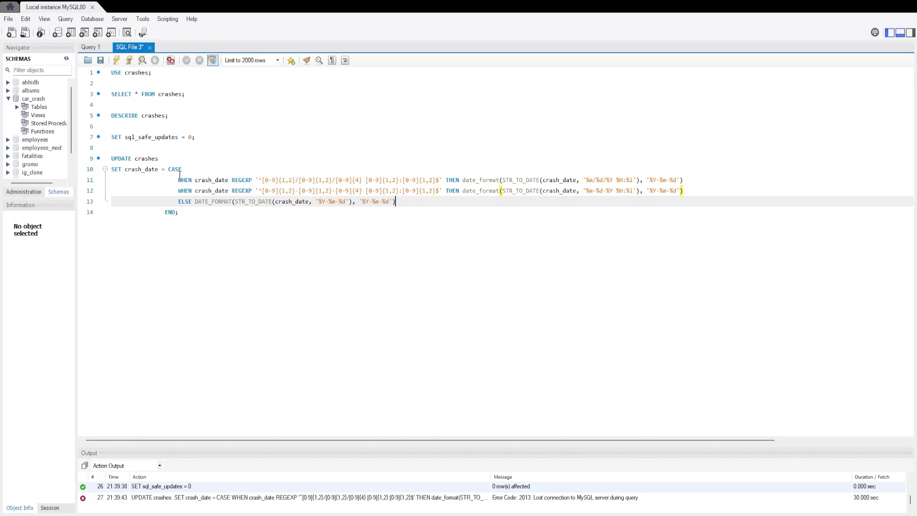
# Step: Run SET sql_safe_updates = 0; again and execute the complete UPDATE crashes statement
pyautogui.click(183, 212)
pyautogui.doubleClick(191, 137)
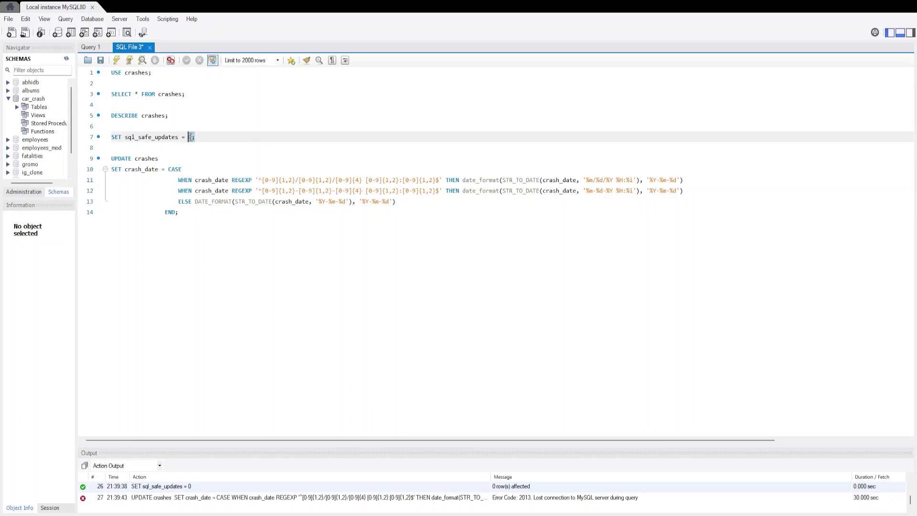
pyautogui.moveTo(195, 137); pyautogui.dragTo(112, 137)
pyautogui.click(116, 60)
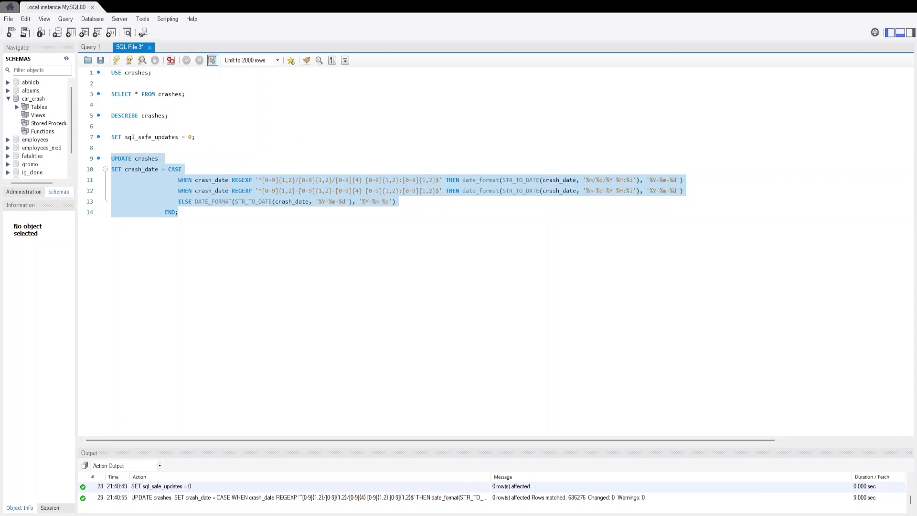
# Step: Begin an ALTER TABLE crashes statement below the UPDATE statement, separated by a blank line
pyautogui.click(201, 211)
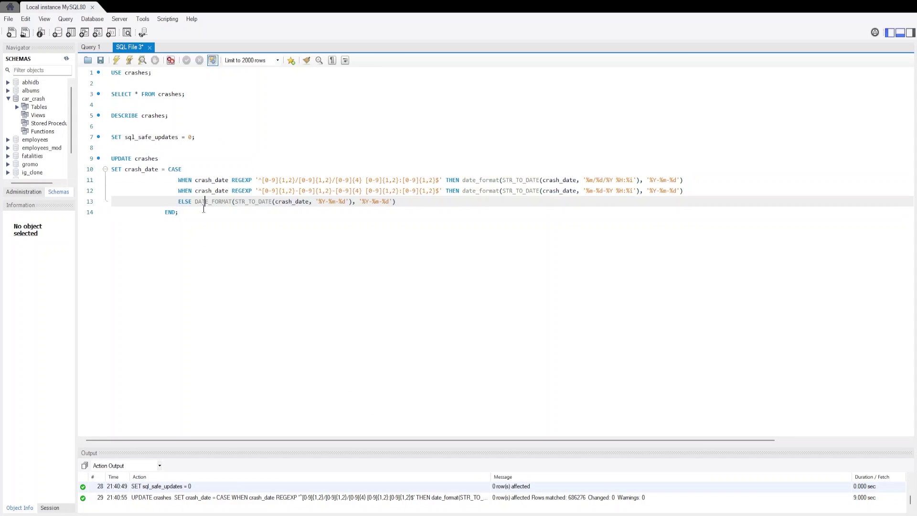
pyautogui.press('Return')
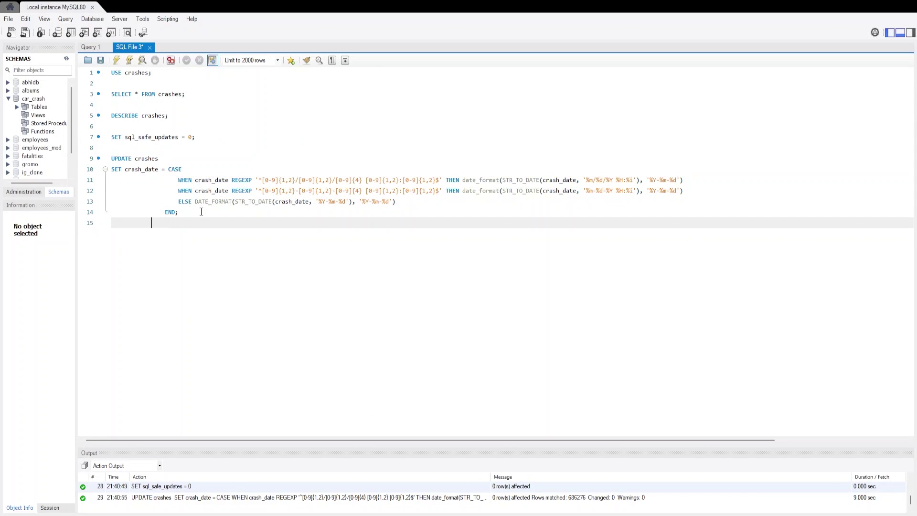
pyautogui.press('BackSpace')
pyautogui.press('BackSpace')
pyautogui.press('Return')
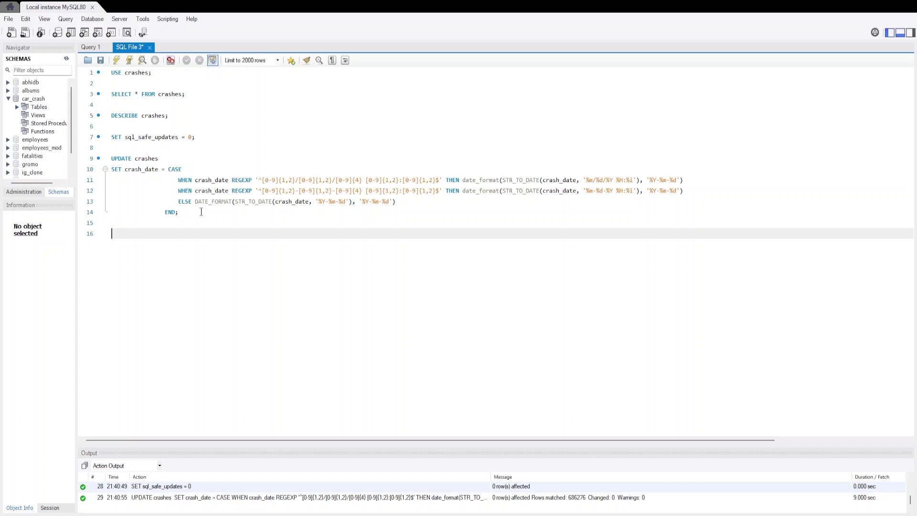
pyautogui.write('ALTER TABLE crashes')
pyautogui.press('Return')
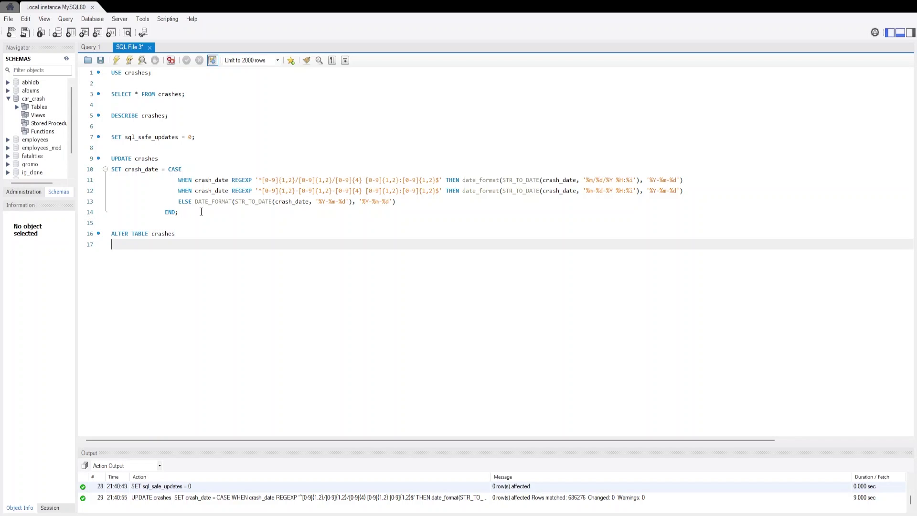
# Step: Finish the ALTER TABLE statement with MODIFY COLUMN crash_date DATE; and execute it
pyautogui.write('M')
pyautogui.press('BackSpace')
pyautogui.write('MODIFY COLUMN crasgh')
pyautogui.press('BackSpace')
pyautogui.press('BackSpace')
pyautogui.press('BackSpace')
pyautogui.write('h_date DATE;')
pyautogui.hotkey('shift', 'Home')
pyautogui.hotkey('shift', 'Up')
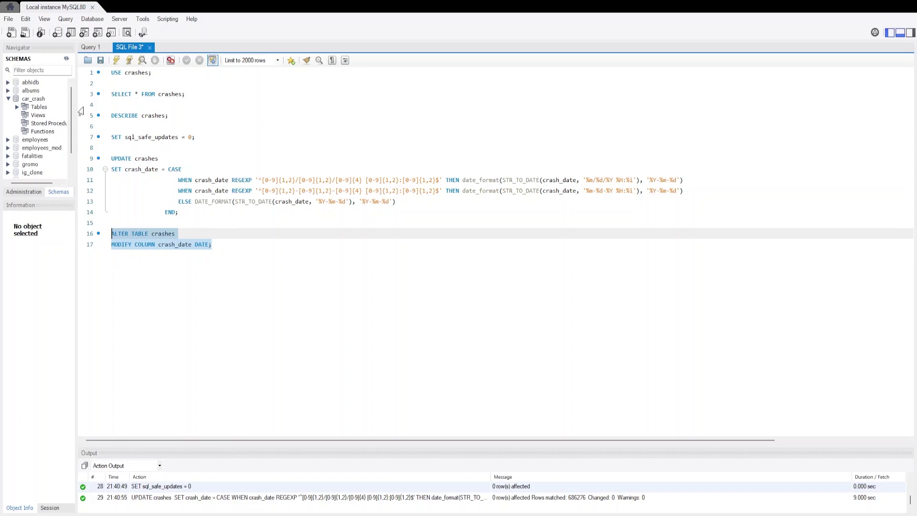
pyautogui.click(116, 60)
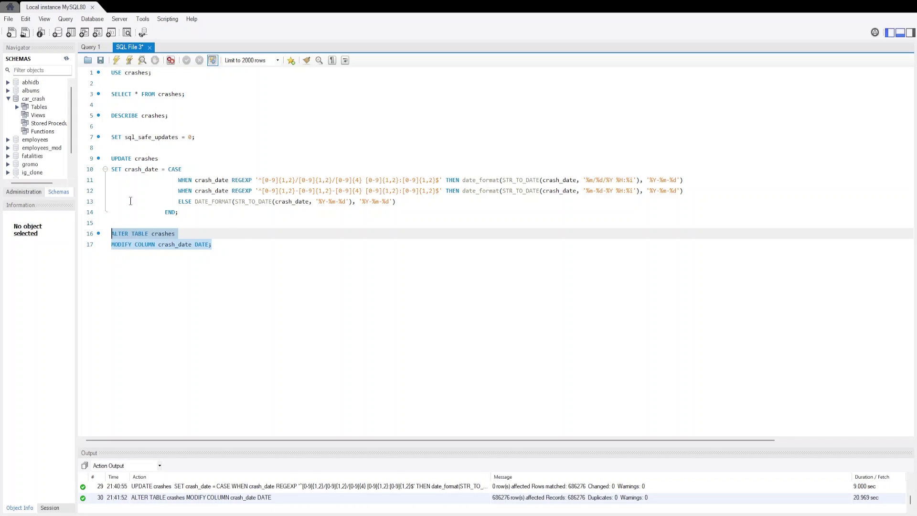
pyautogui.click(197, 212)
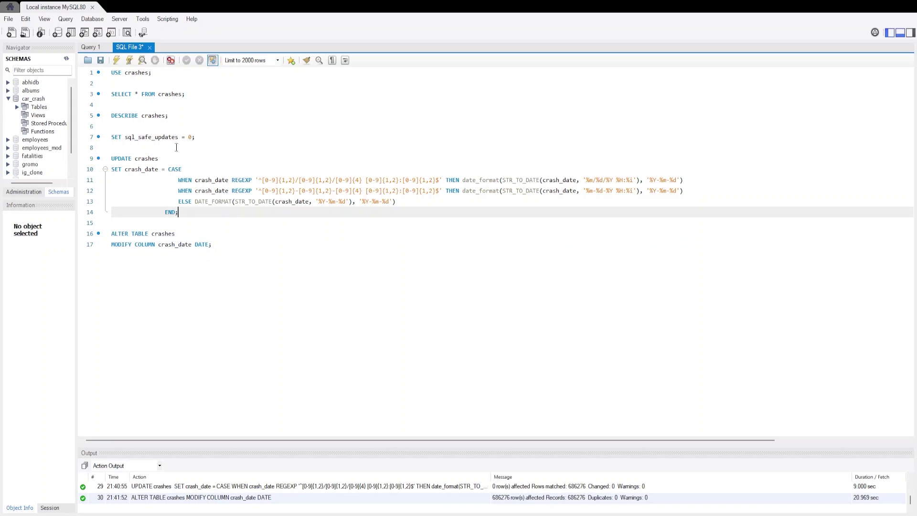
# Step: Duplicate the crash_date UPDATE and ALTER TABLE statements at the end of the script, separated by blank lines
pyautogui.moveTo(234, 243); pyautogui.dragTo(111, 158)
pyautogui.hotkey('ctrl', 'c')
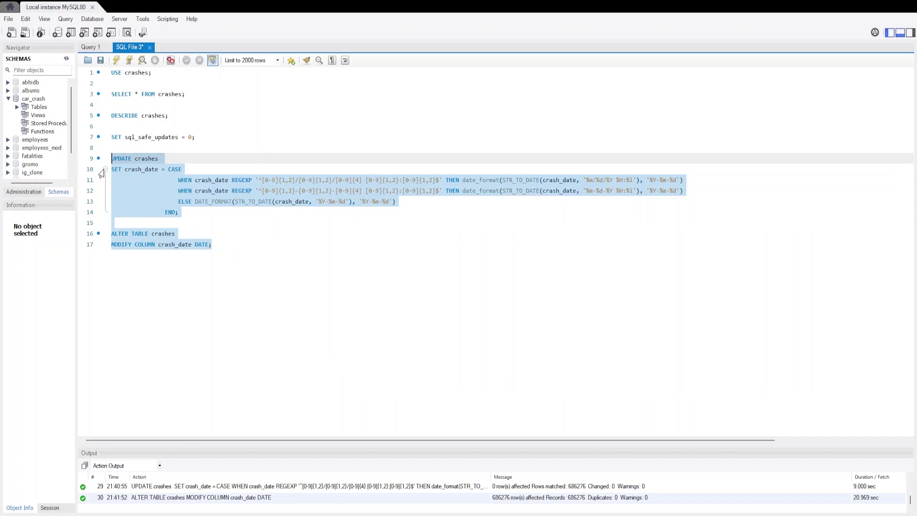
pyautogui.click(115, 274)
pyautogui.press('Return')
pyautogui.press('Return')
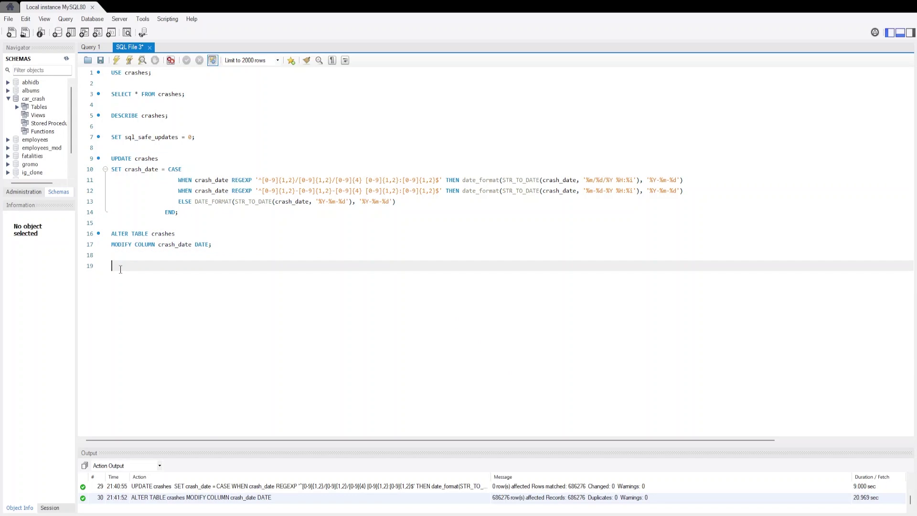
pyautogui.press('Return')
pyautogui.hotkey('ctrl', 'v')
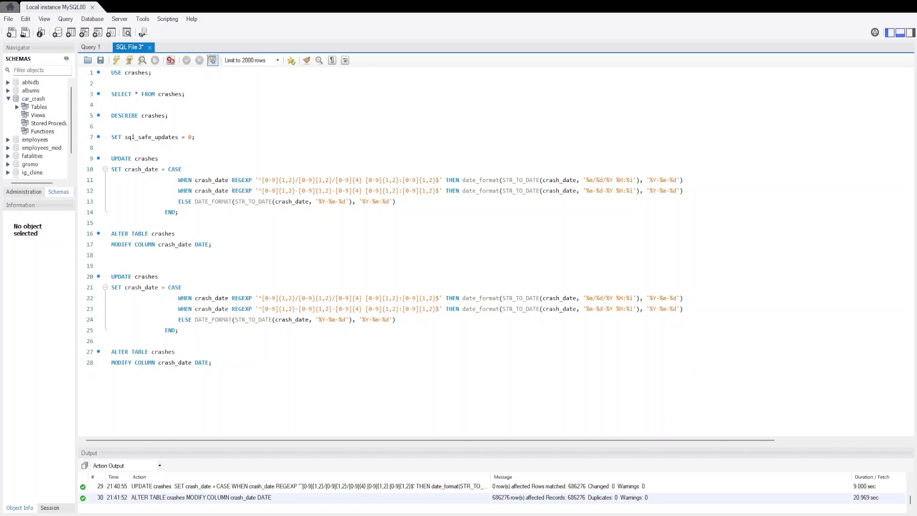
# Step: Replace crash_date with date_police_notified throughout the duplicated statements and execute the resulting UPDATE statement
pyautogui.doubleClick(134, 287)
pyautogui.write('date_police_notified')
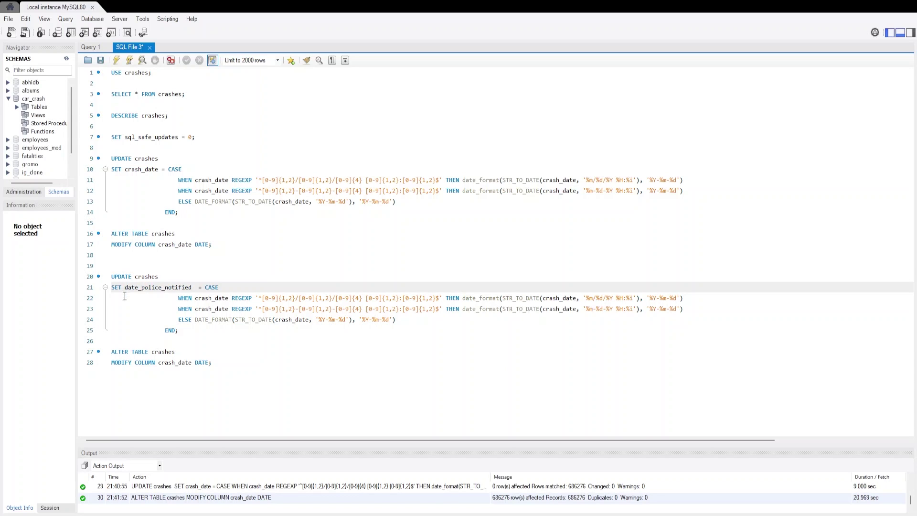
pyautogui.moveTo(228, 298); pyautogui.dragTo(194, 299)
pyautogui.write('date_police_notified')
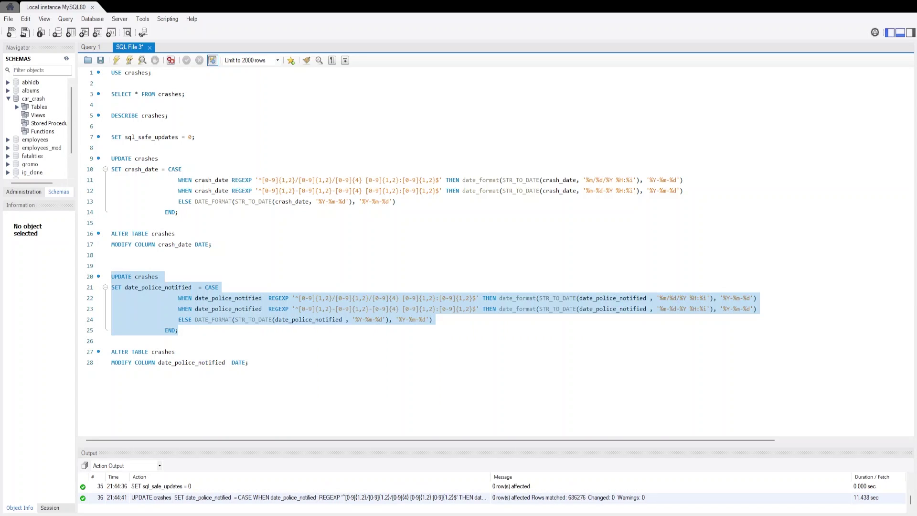
pyautogui.click(215, 298)
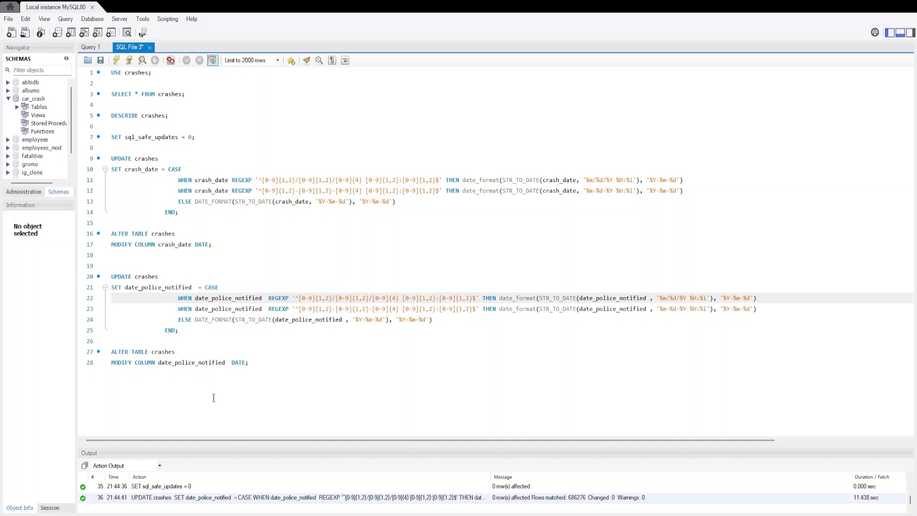
# Step: Execute the ALTER TABLE statement for date_police_notified and check the column types with DESCRIBE crashes;
pyautogui.moveTo(249, 362); pyautogui.dragTo(112, 352)
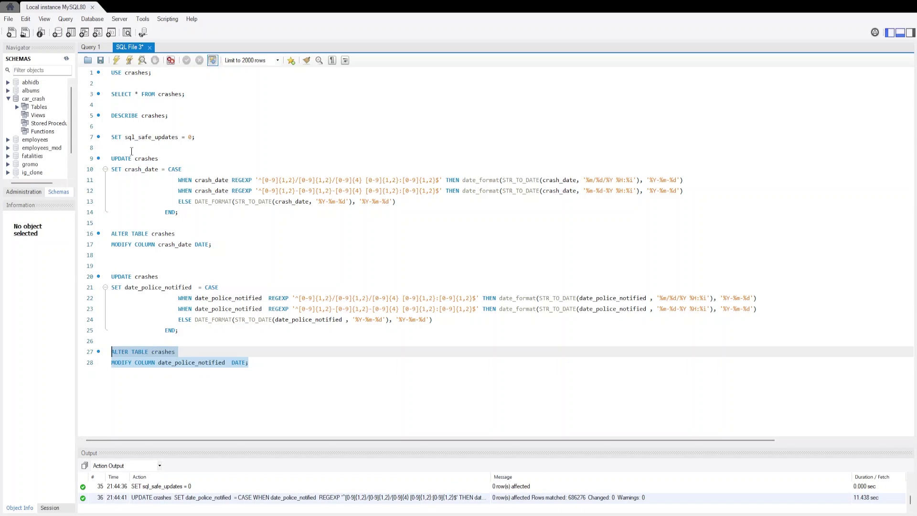
pyautogui.click(116, 61)
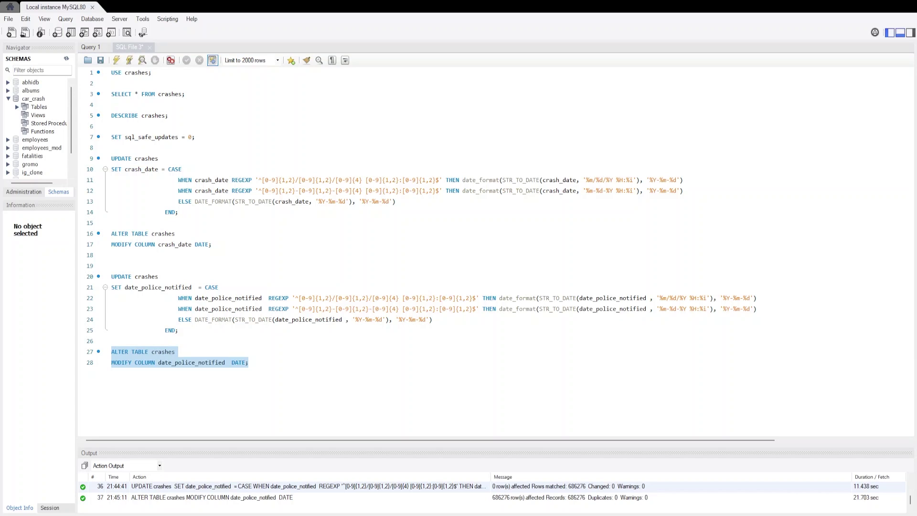
pyautogui.click(176, 351)
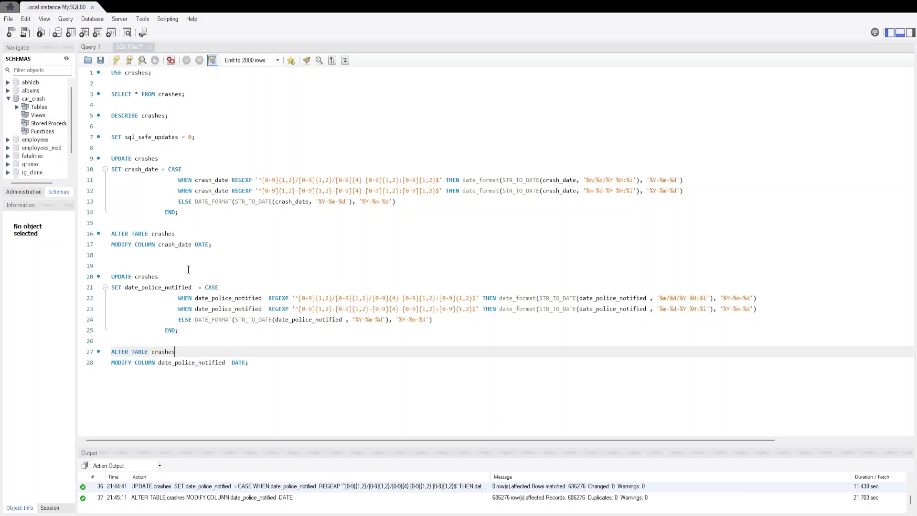
pyautogui.moveTo(169, 115); pyautogui.dragTo(103, 117)
pyautogui.click(116, 60)
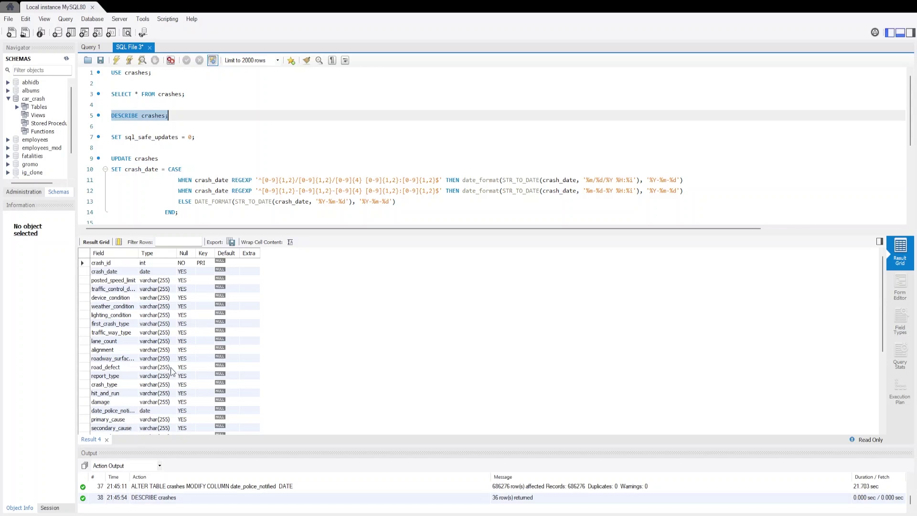
# Step: Add the comment "-- what are the total counts of recorded crashes in the dataset?" at the end of the script
pyautogui.click(201, 199)
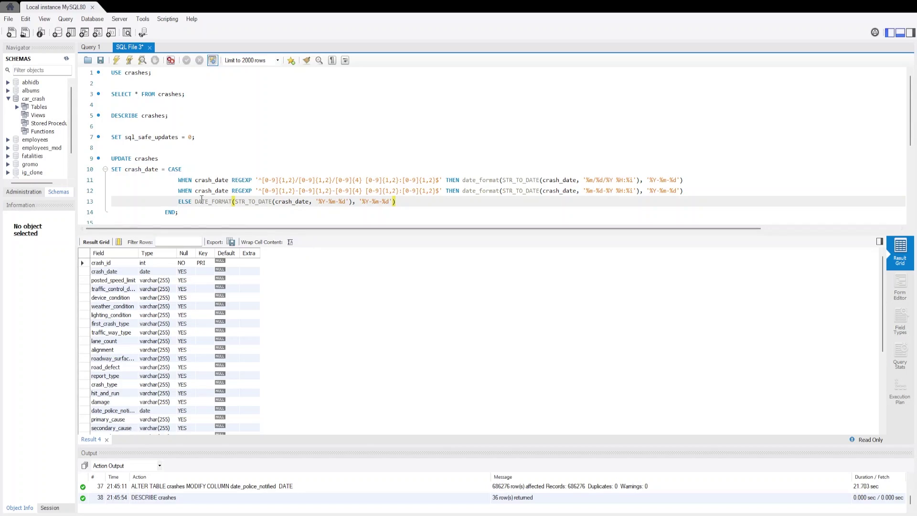
pyautogui.hotkey('ctrl', 'End')
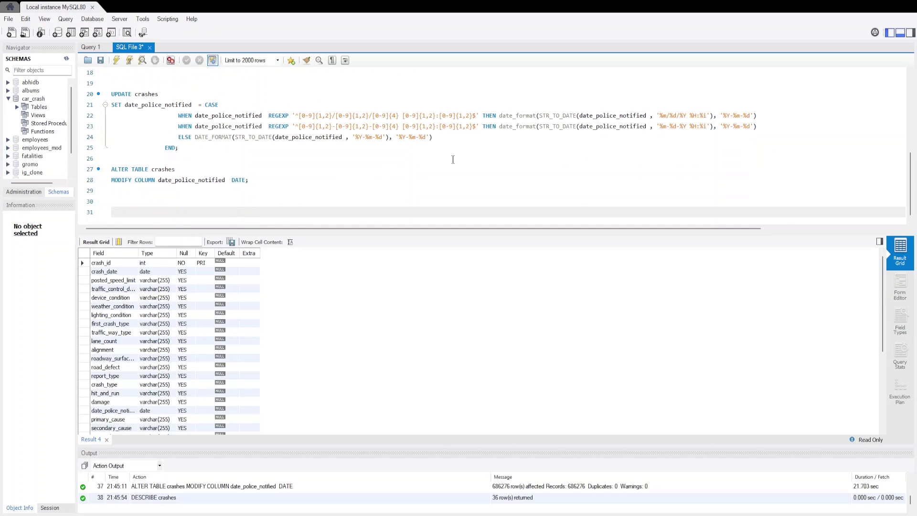
pyautogui.write('-- what are the total counts of recorded crashes in the ')
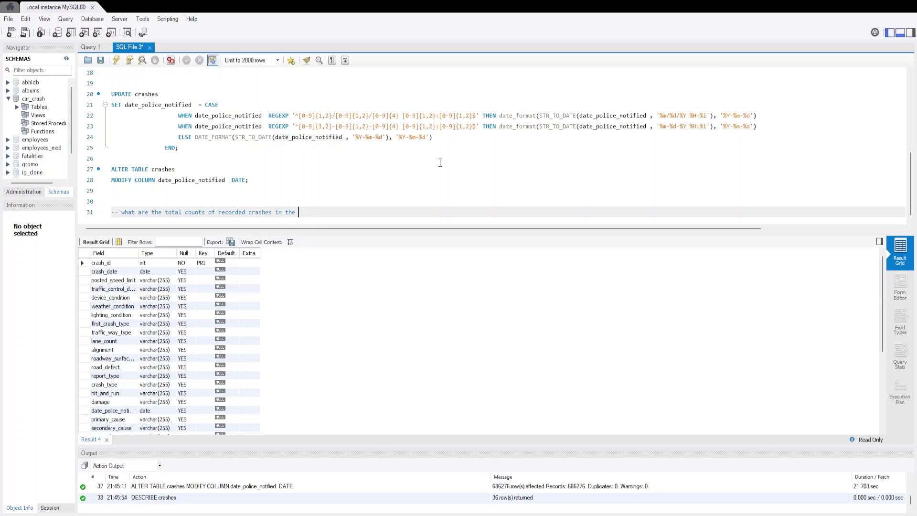
pyautogui.write('dataser')
pyautogui.write('?')
pyautogui.press('Return')
pyautogui.press('Return')
# Step: Write SELECT * FROM crashes below the comment, with the FROM clause on its own line
pyautogui.write('SELE')
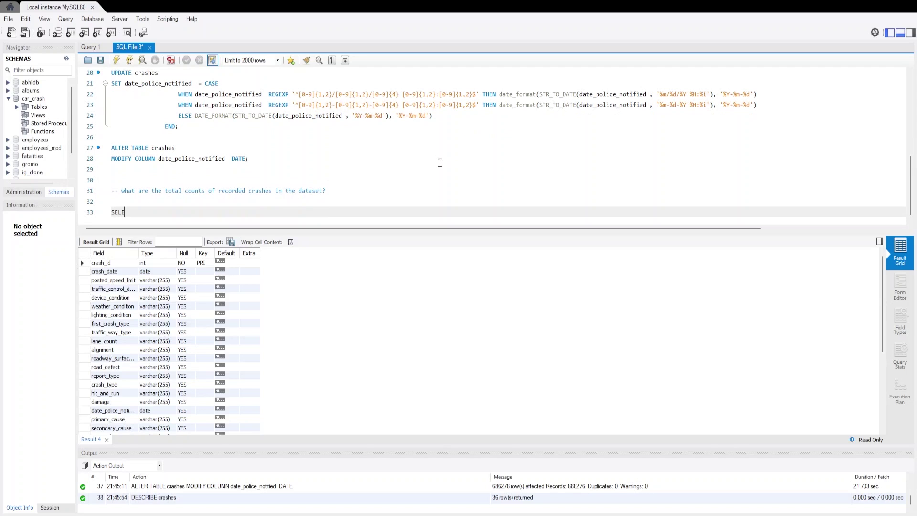
pyautogui.write('CT ')
pyautogui.write('* FROM')
pyautogui.write(' crashes')
pyautogui.press('Left')
pyautogui.press('Left')
pyautogui.press('Left')
pyautogui.press('Left')
pyautogui.press('Return')
pyautogui.press('Up')
pyautogui.press('Right')
pyautogui.press('Right')
pyautogui.press('Right')
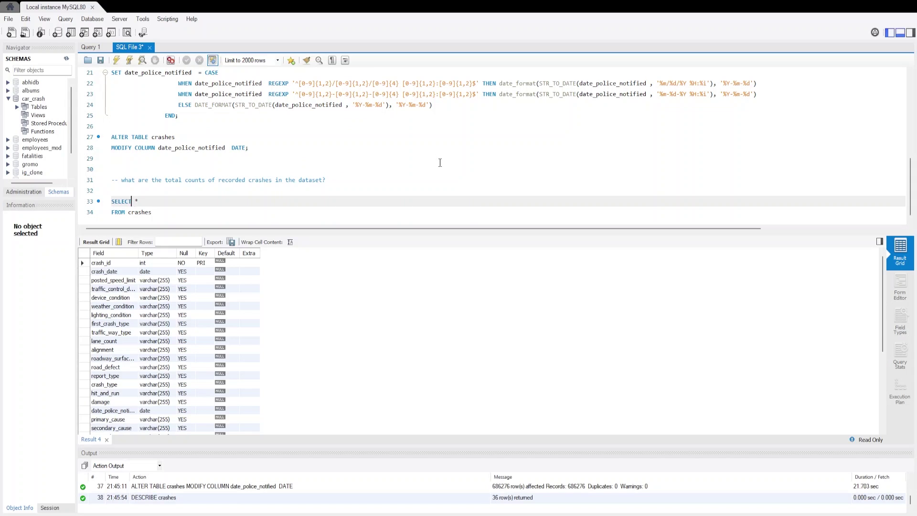
# Step: Make the query return COUNT(*) As total_count instead of all columns, end it with a semicolon and execute it
pyautogui.write('COUNT(*) As total_count')
pyautogui.click(173, 214)
pyautogui.write(';')
pyautogui.moveTo(155, 213); pyautogui.dragTo(91, 197)
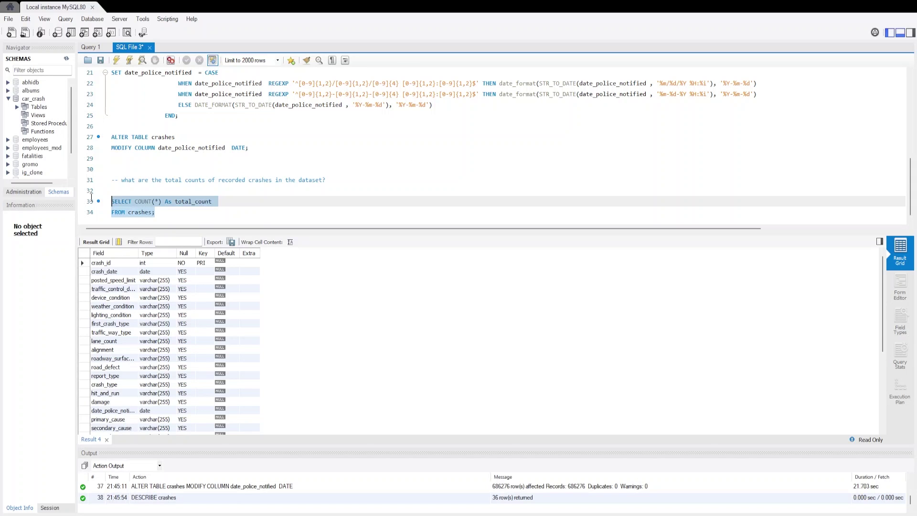
pyautogui.click(116, 60)
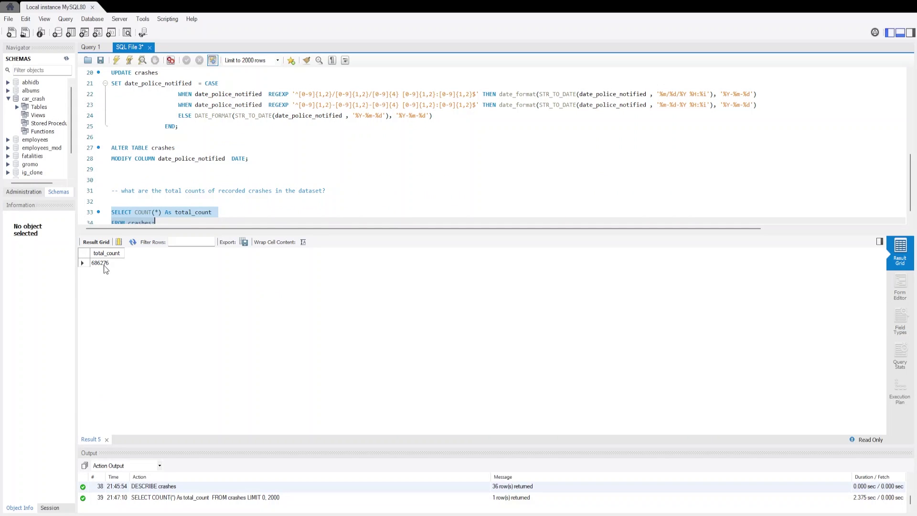
# Step: Add the comment "-- what is the earlist and latest date of recorded crashes?" below the count query
pyautogui.scroll(-1, 156, 213)
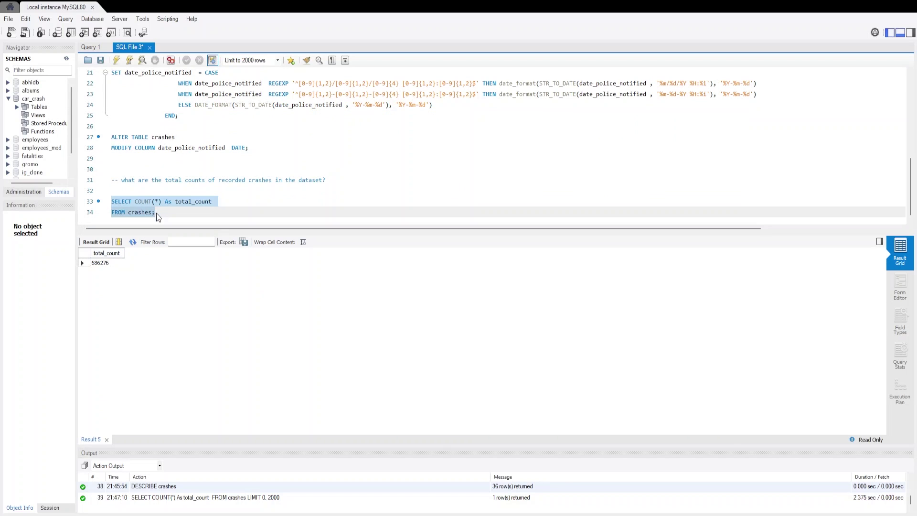
pyautogui.click(168, 212)
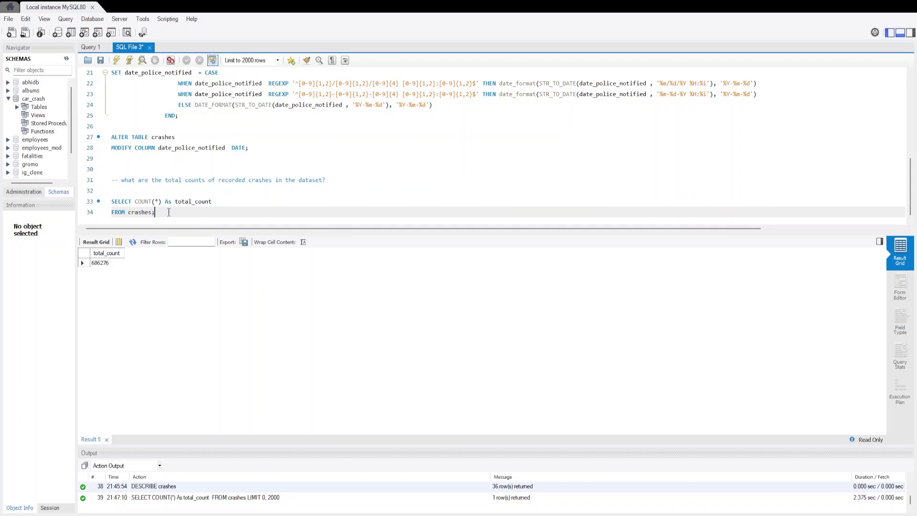
pyautogui.press('Return')
pyautogui.press('Return')
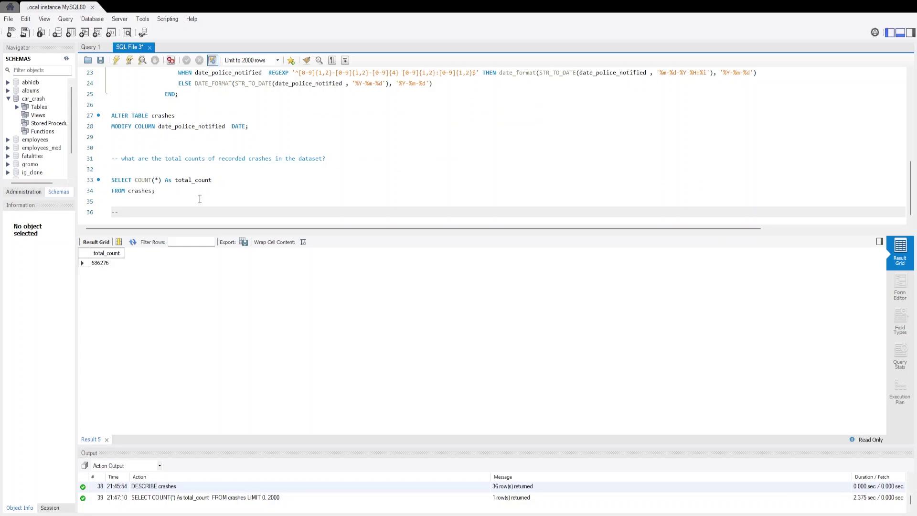
pyautogui.write('-- what is the earlist and latest data')
pyautogui.write(' od')
pyautogui.press('BackSpace')
pyautogui.write('f recorded crashes?')
pyautogui.press('Return')
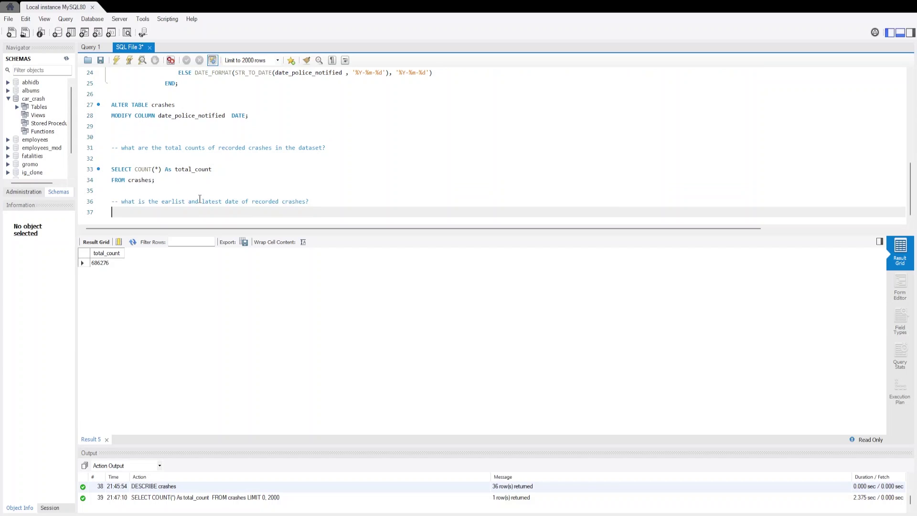
pyautogui.press('Return')
# Step: Write the query SELECT MIN(crash_date) AS min, MAX(crash_date) AS max FROM crashes; below the comment
pyautogui.write('SELEC')
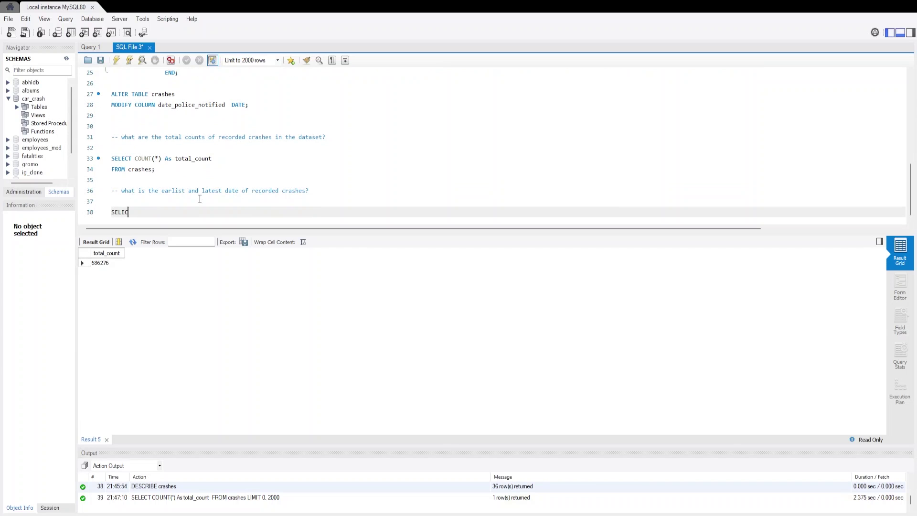
pyautogui.write('T MIN(crash_date) AS min, MAX(crash_date) AS')
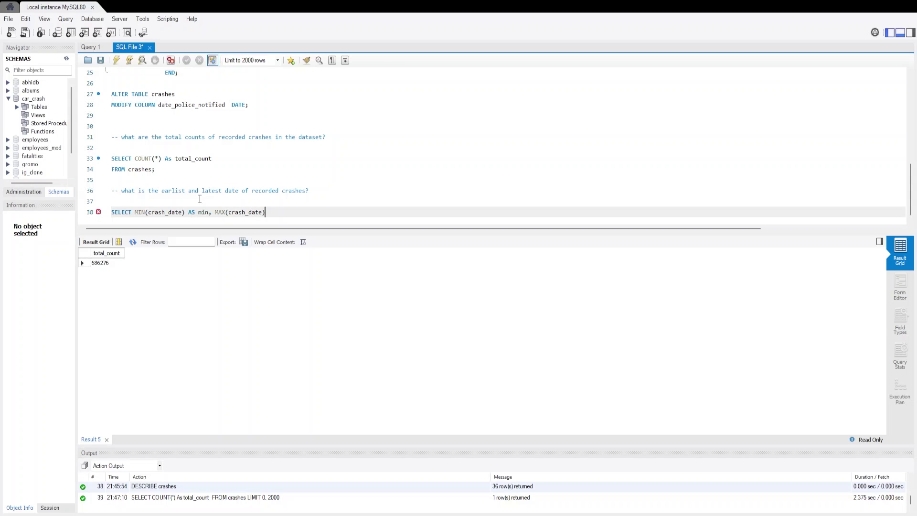
pyautogui.write(' max')
pyautogui.press('Return')
pyautogui.write('FROM crashes')
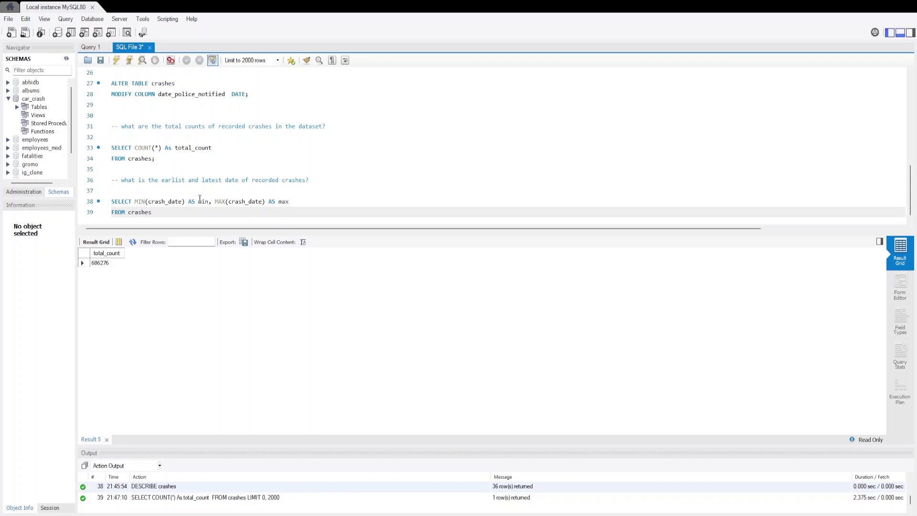
pyautogui.write(';')
# Step: Execute only the query for the minimum and maximum crash_date
pyautogui.moveTo(180, 213); pyautogui.dragTo(111, 201)
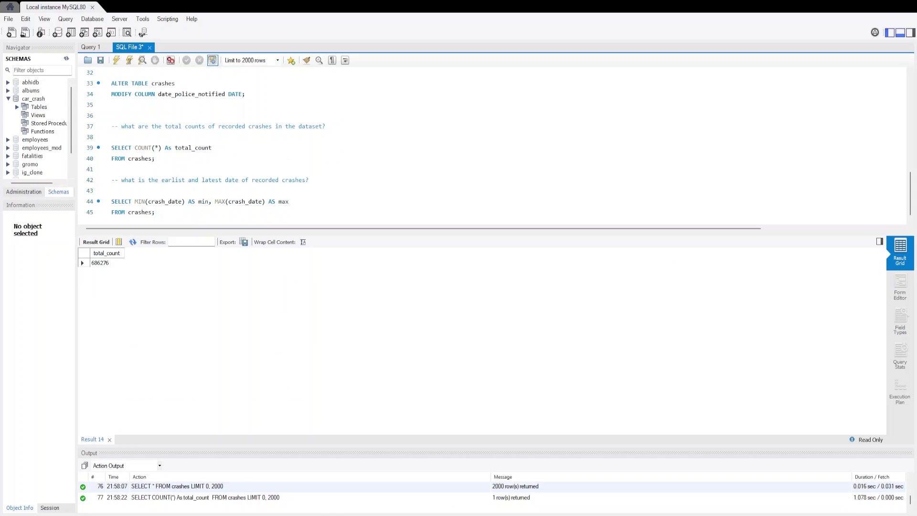
pyautogui.click(161, 213)
pyautogui.moveTo(164, 213); pyautogui.dragTo(111, 201)
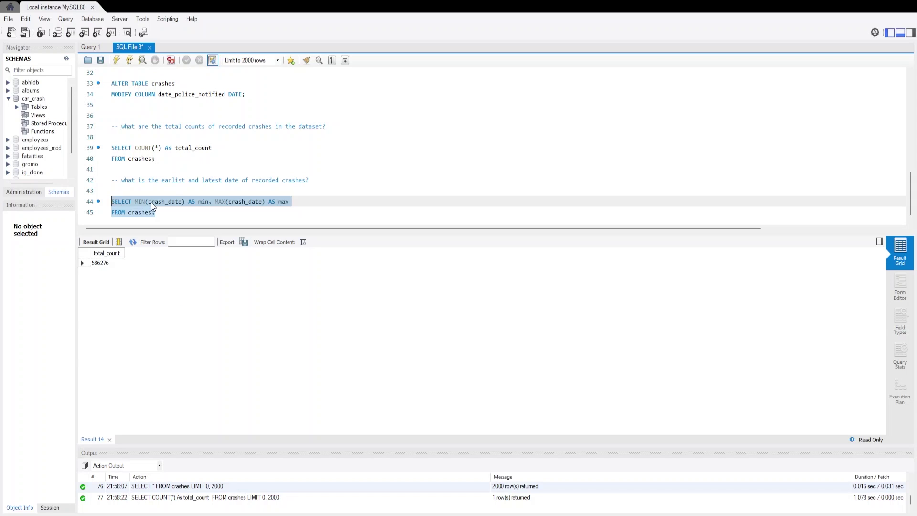
pyautogui.click(257, 201)
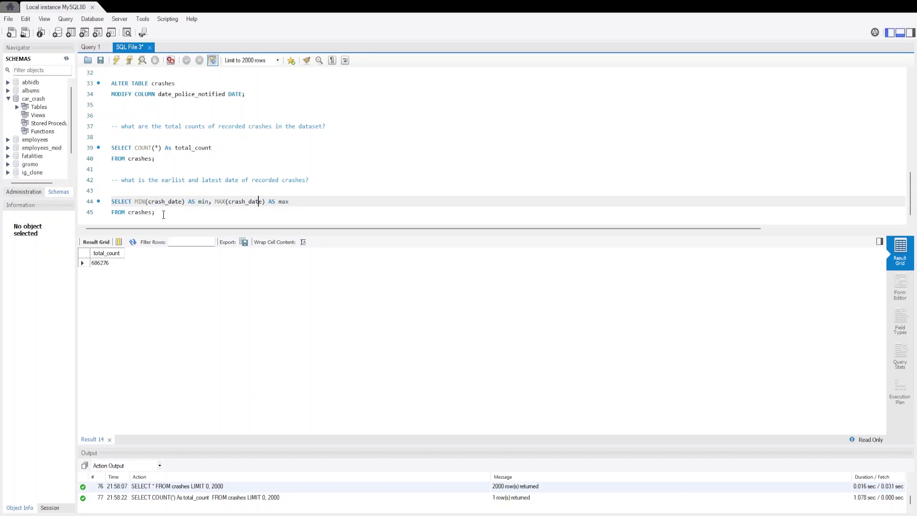
pyautogui.moveTo(224, 213); pyautogui.dragTo(112, 201)
pyautogui.click(116, 60)
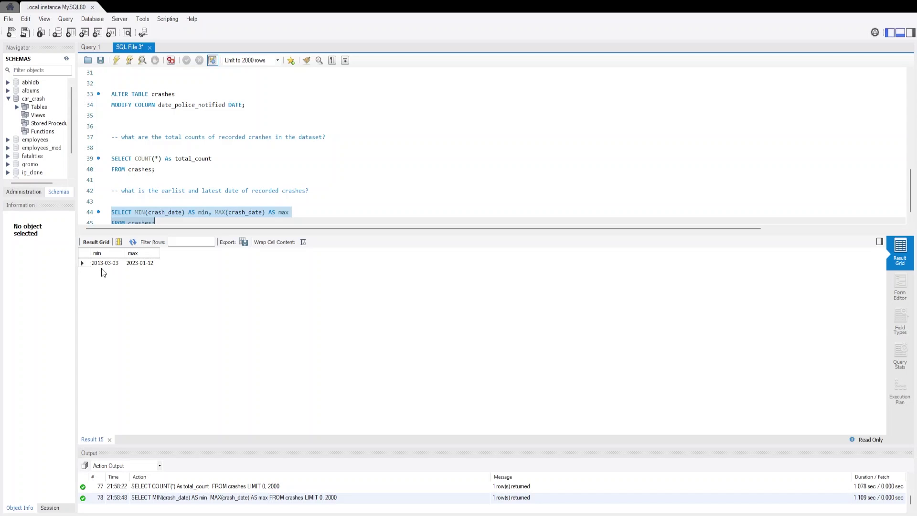
# Step: Add the comment "-- What is the number of crashes reported per year?" below the minimum and maximum date query
pyautogui.scroll(-1, 159, 220)
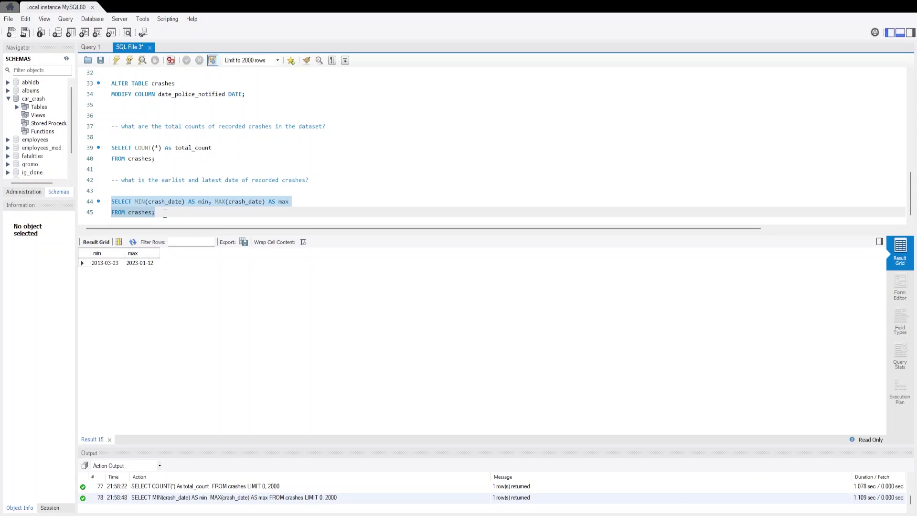
pyautogui.click(164, 214)
pyautogui.press('Return')
pyautogui.press('Return')
pyautogui.press('Return')
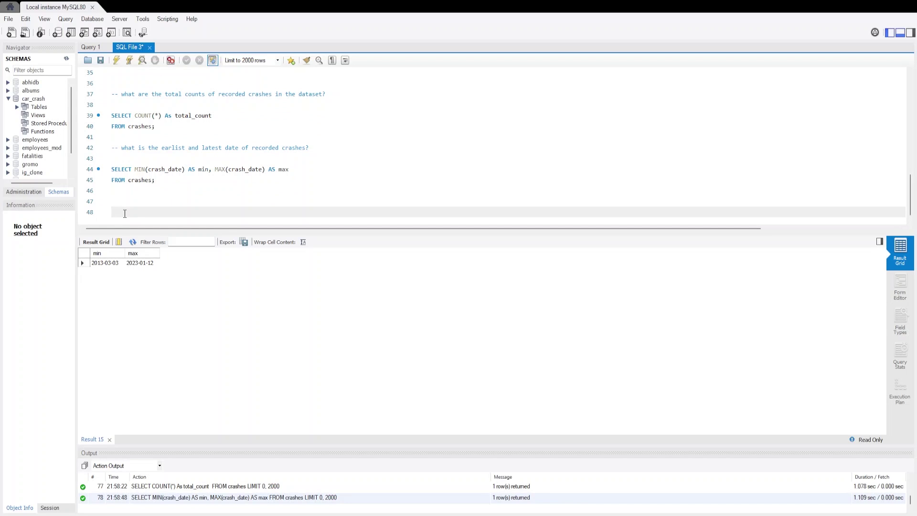
pyautogui.write('What is the number of crashes reported per year?')
pyautogui.press('Return')
pyautogui.press('Return')
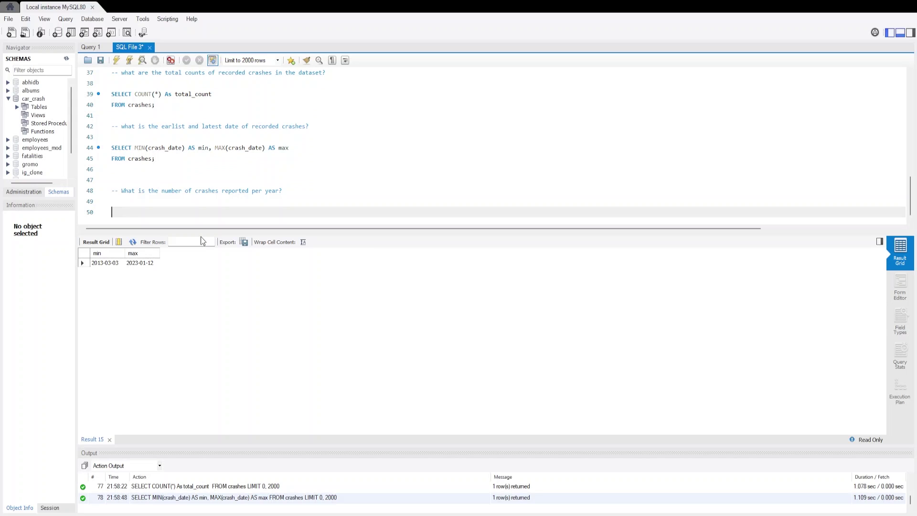
# Step: Begin the yearly query with SELECT YEAR(crash_date), COUNT(*) and FROM crashes on the following line
pyautogui.write('SELECT YEAR(crash_date), COUNT(*) F')
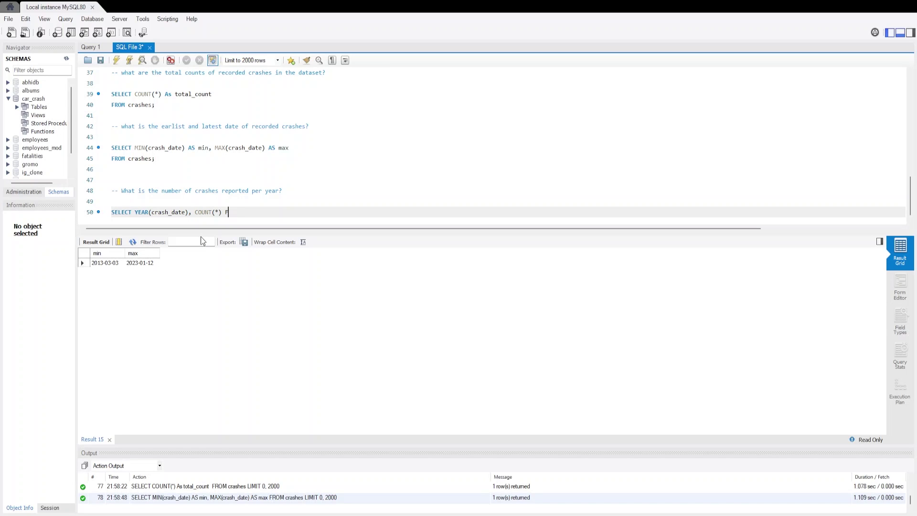
pyautogui.press('Return')
pyautogui.write('FROM ')
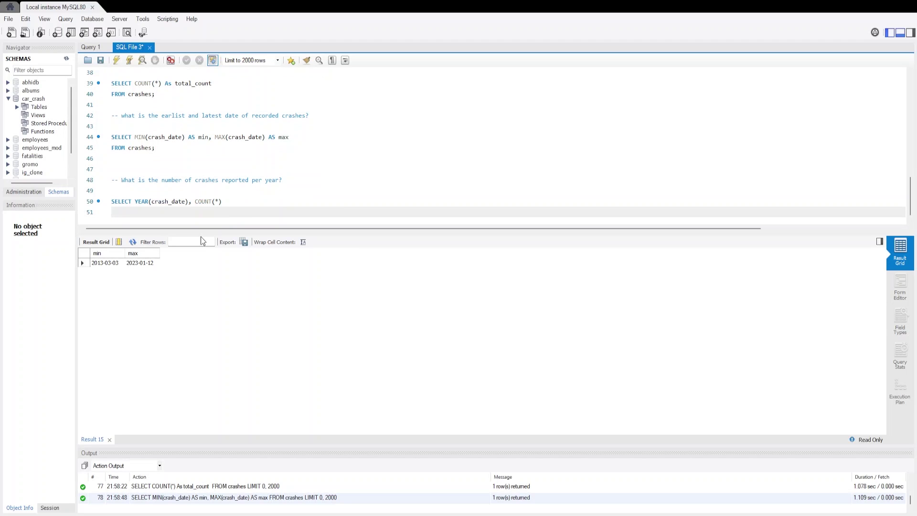
pyautogui.write('crashes')
# Step: Add GROUP BY YEAR(crash_date) below the FROM line of the crashes-per-year query
pyautogui.write('GROU')
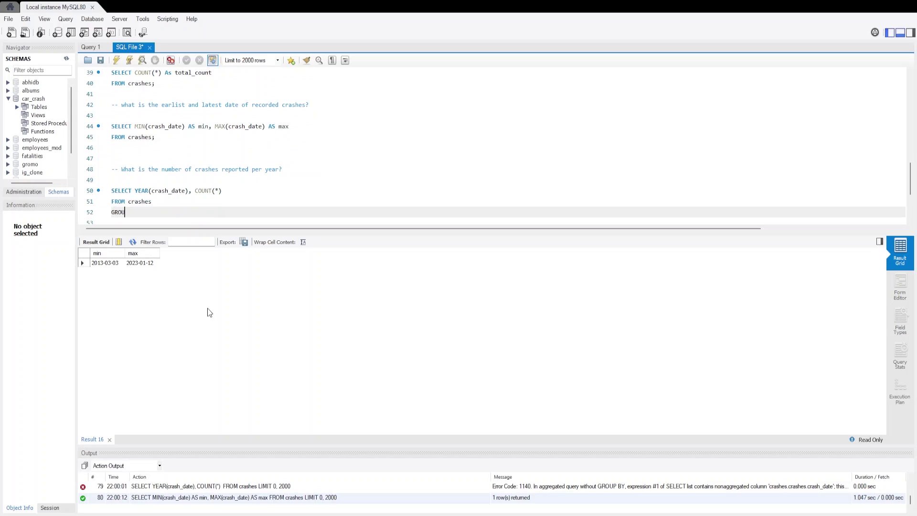
pyautogui.write('P BY YEAR(crash_date)')
pyautogui.press('Return')
# Step: Finish the crashes-per-year query with an ORDER BY YEAR(crash_date) line, removing the duplicated ORDER BY fragment
pyautogui.write('ORDER')
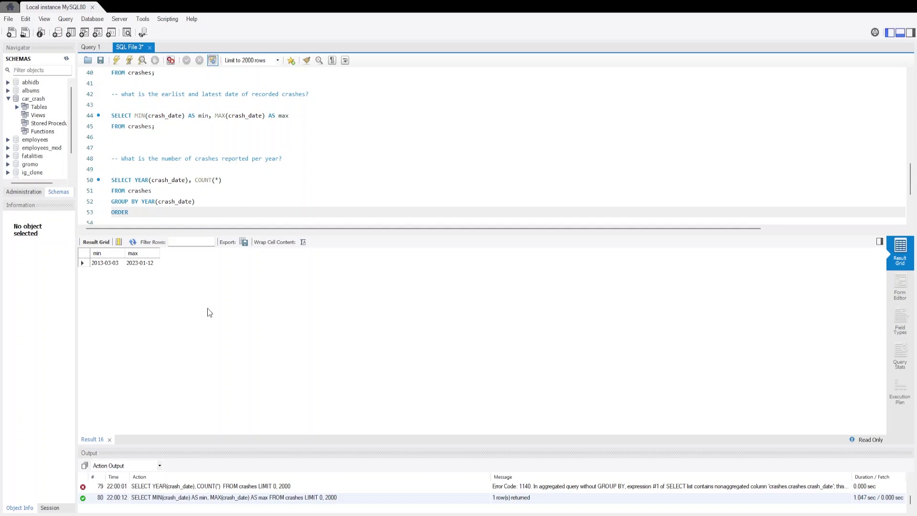
pyautogui.write(' BY')
pyautogui.moveTo(142, 212); pyautogui.dragTo(142, 201)
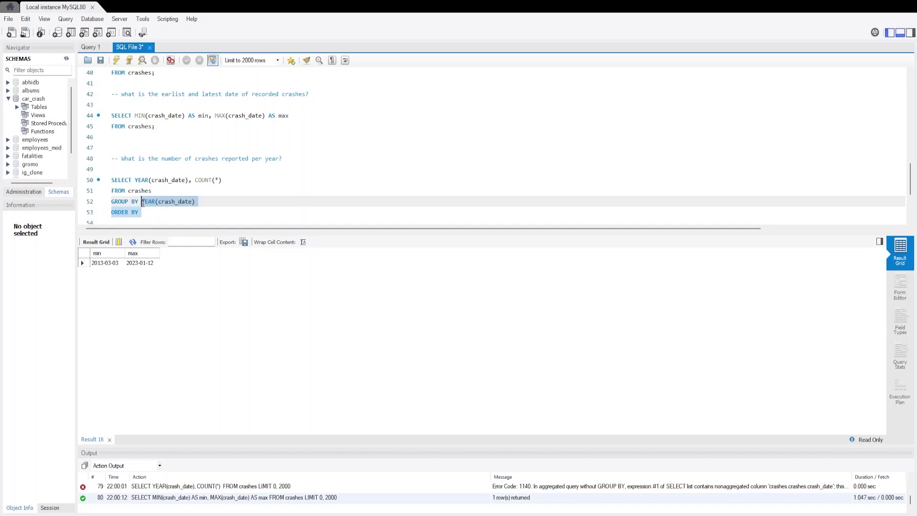
pyautogui.hotkey('ctrl', 'c')
pyautogui.click(143, 212)
pyautogui.hotkey('ctrl', 'v')
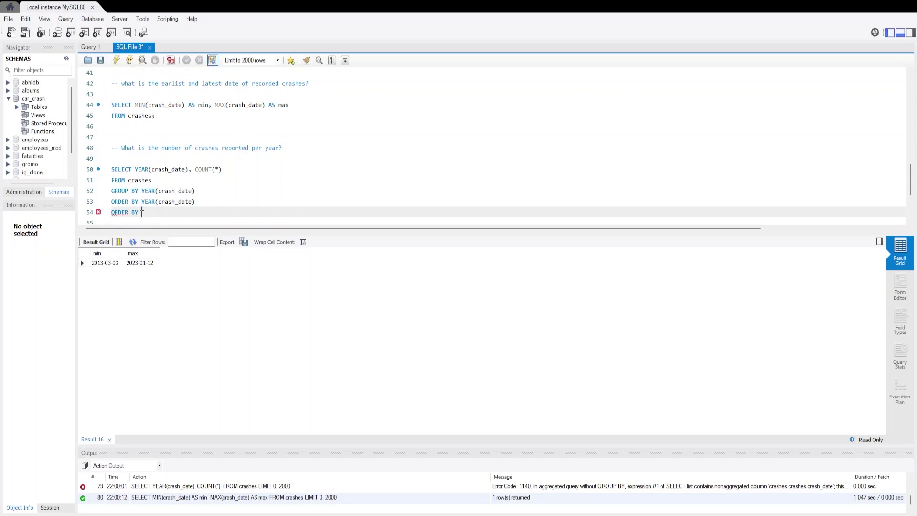
pyautogui.hotkey('shift', 'Home')
pyautogui.press('BackSpace')
# Step: Execute only the crashes-per-year query
pyautogui.moveTo(112, 213); pyautogui.dragTo(103, 172)
pyautogui.click(118, 62)
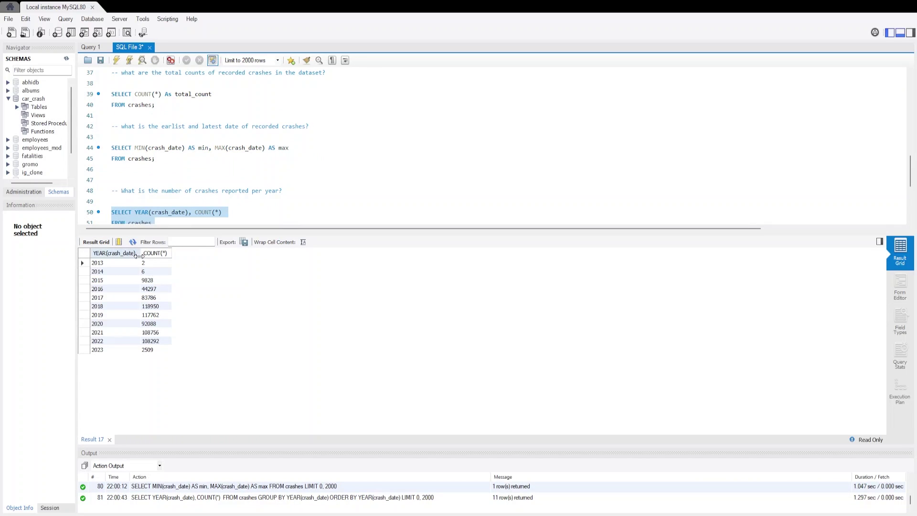
pyautogui.scroll(-1, 148, 213)
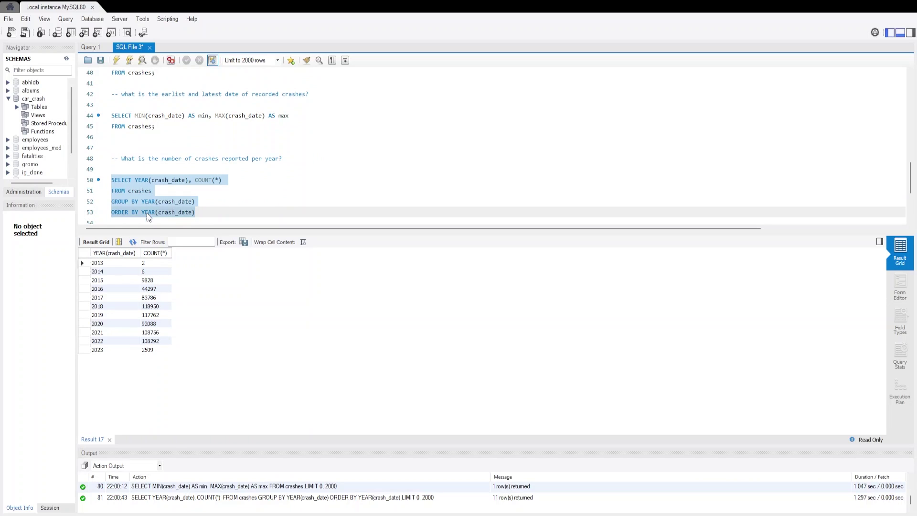
# Step: Start a new comment with "--" below the crashes-per-year query, leaving one blank line between them
pyautogui.scroll(-1, 158, 207)
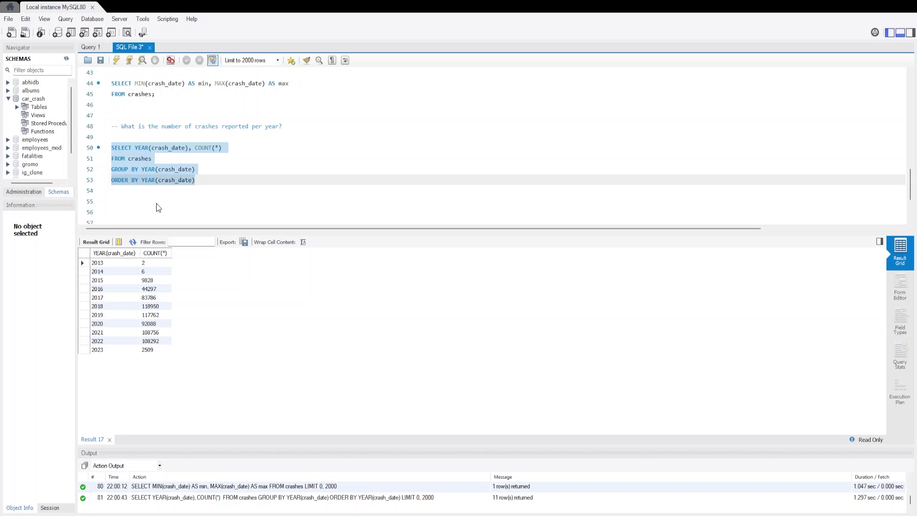
pyautogui.click(211, 174)
pyautogui.press('Down')
pyautogui.press('Down')
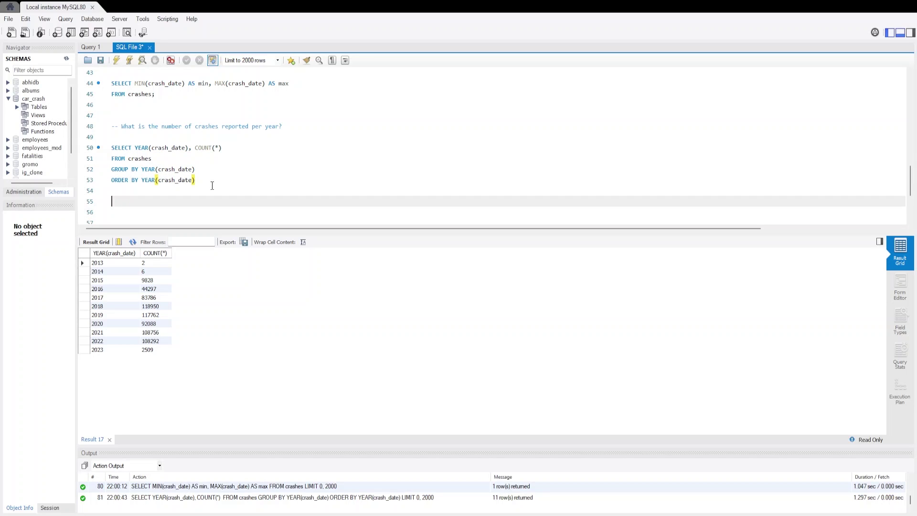
pyautogui.write('--')
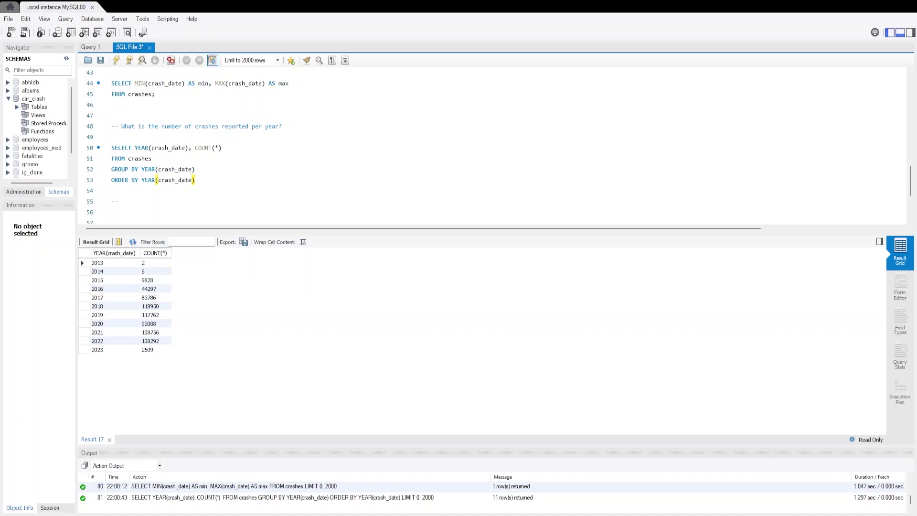
# Step: Paste below the comment marker the query comparing monthly crashes in 2017 and 2018, with count_diff and percent_change, grouped by MONTHNAME(crash_date)
pyautogui.click(134, 201)
pyautogui.press('Return')
pyautogui.press('Return')
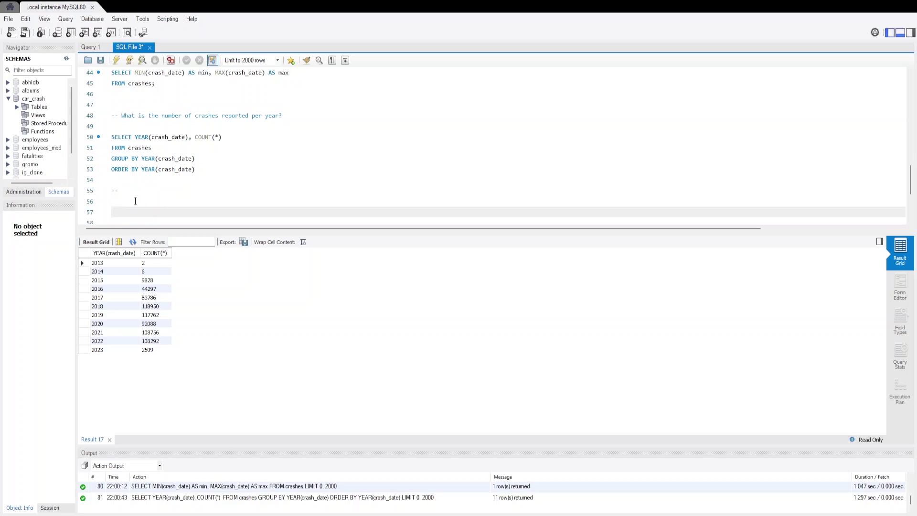
pyautogui.hotkey('ctrl', 'v')
pyautogui.scroll(5, 125, 186)
pyautogui.scroll(-3, 117, 177)
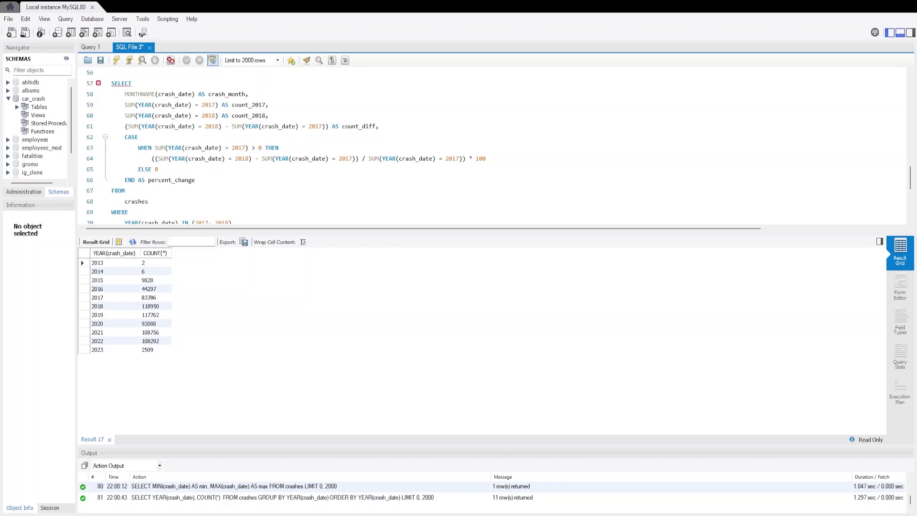
# Step: Execute only the monthly 2017 versus 2018 comparison query
pyautogui.scroll(-2, 492, 145)
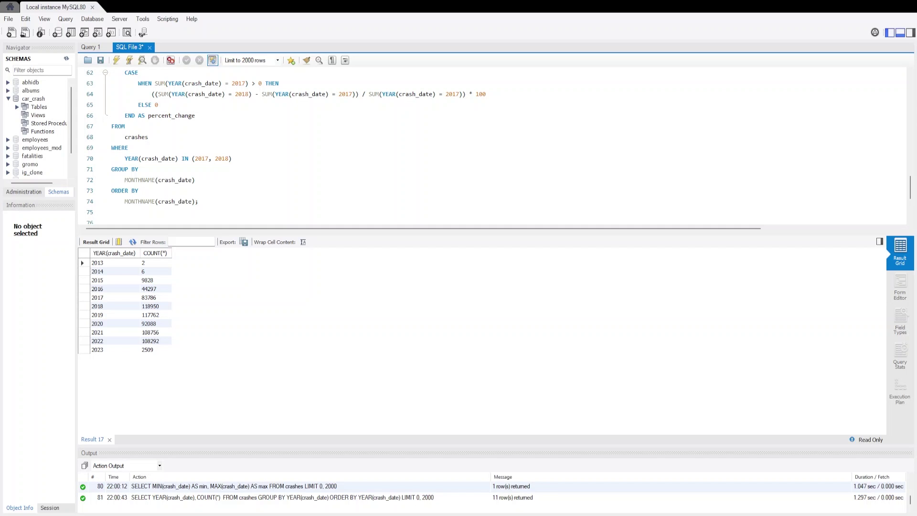
pyautogui.moveTo(112, 213); pyautogui.dragTo(108, 142)
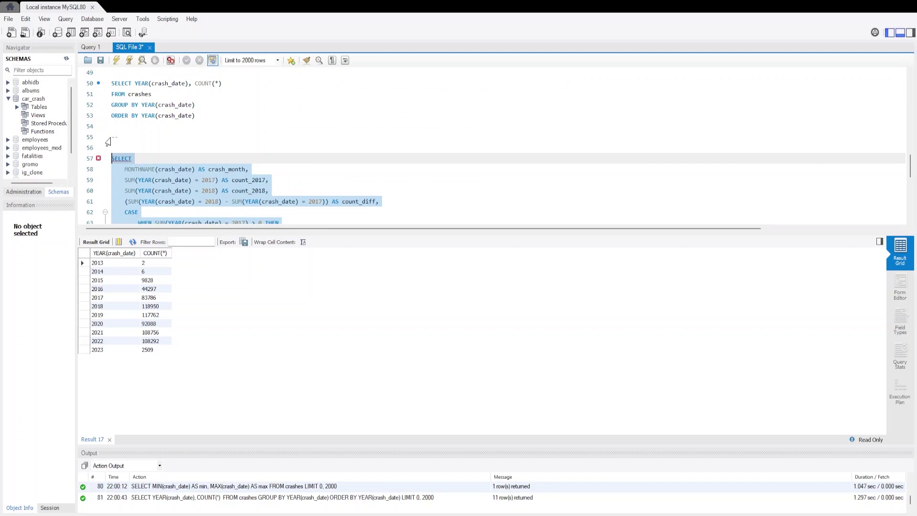
pyautogui.click(116, 60)
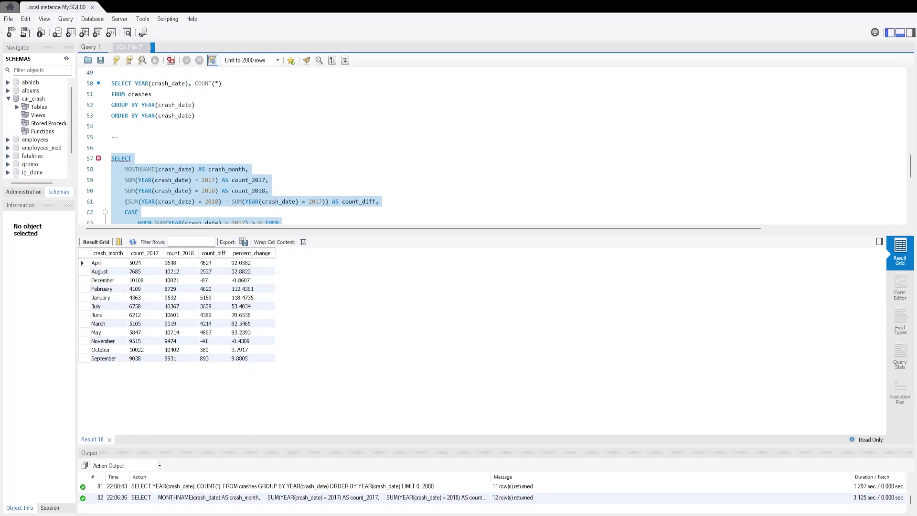
# Step: Run the crashes-per-year query again to review the yearly counts
pyautogui.scroll(1, 196, 144)
pyautogui.moveTo(195, 147); pyautogui.dragTo(111, 115)
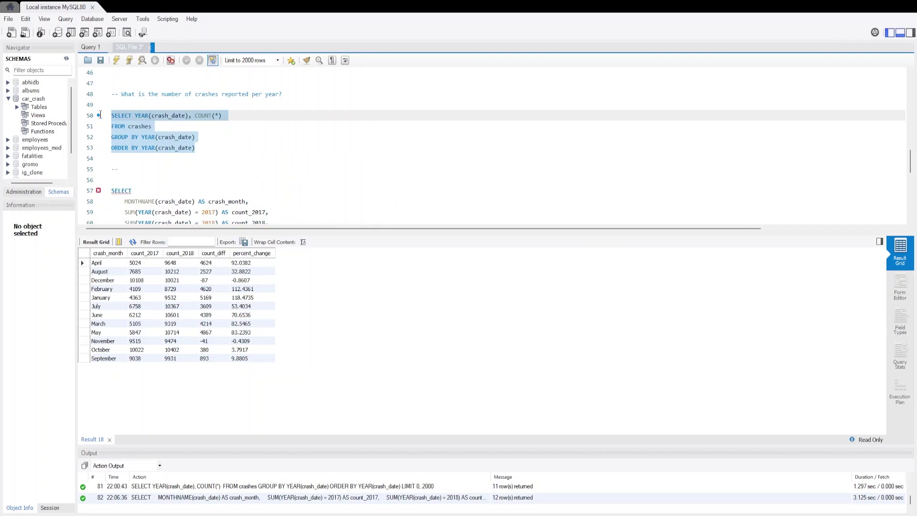
pyautogui.click(116, 60)
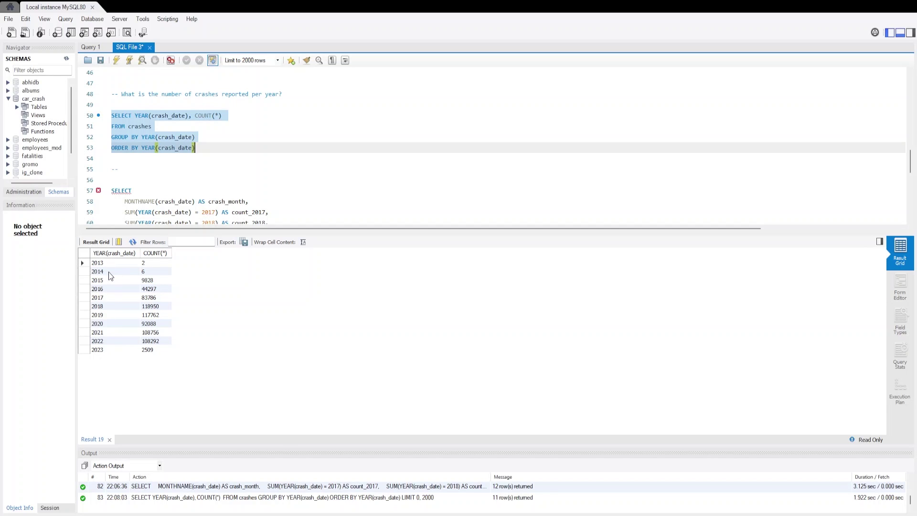
# Step: Rerun the monthly 2017 versus 2018 comparison query to examine the differences by month
pyautogui.scroll(-2, 161, 143)
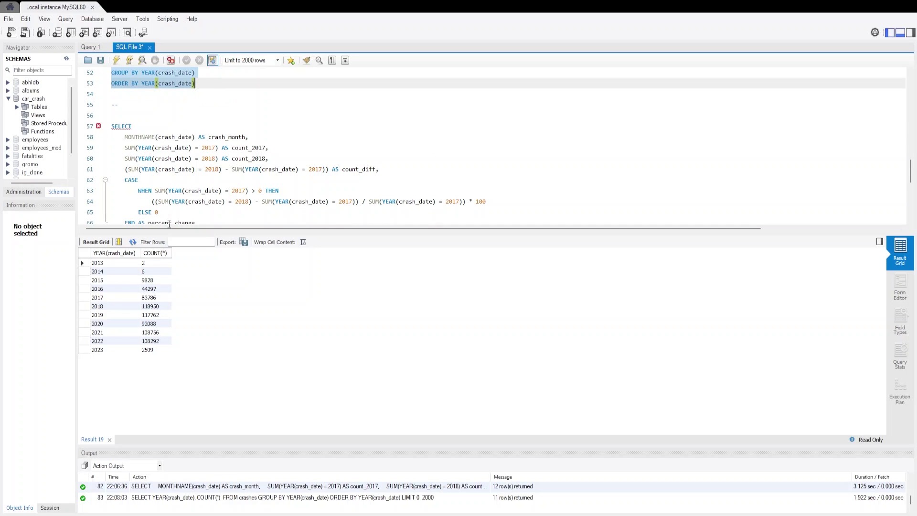
pyautogui.scroll(-1, 209, 157)
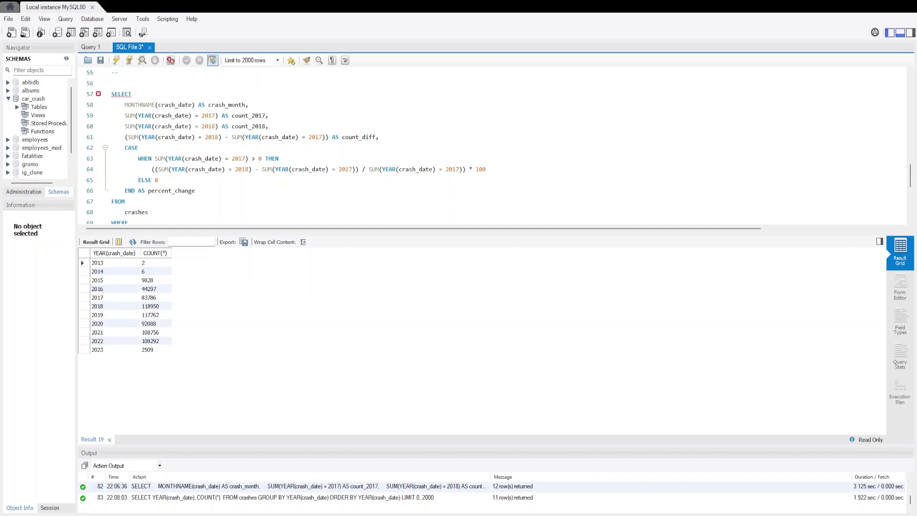
pyautogui.scroll(-2, 151, 191)
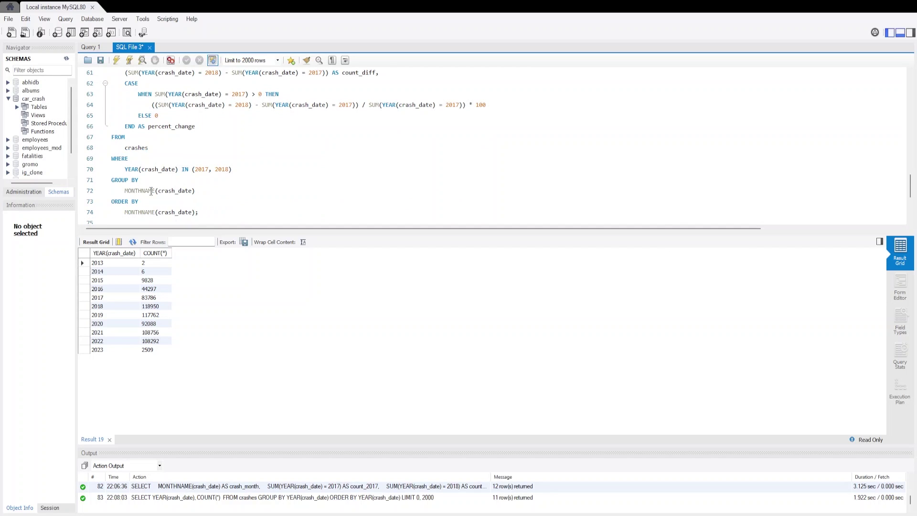
pyautogui.moveTo(199, 212); pyautogui.dragTo(107, 89)
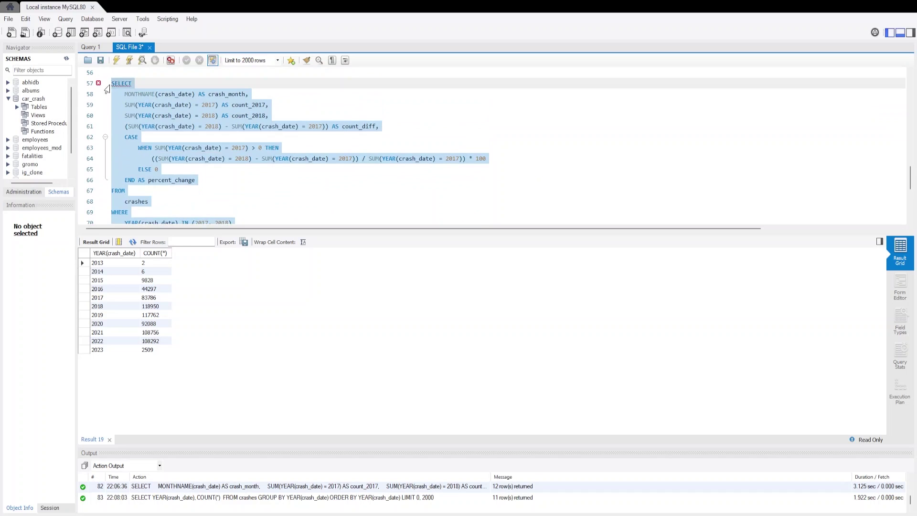
pyautogui.hotkey('ctrl', 'shift', 'Return')
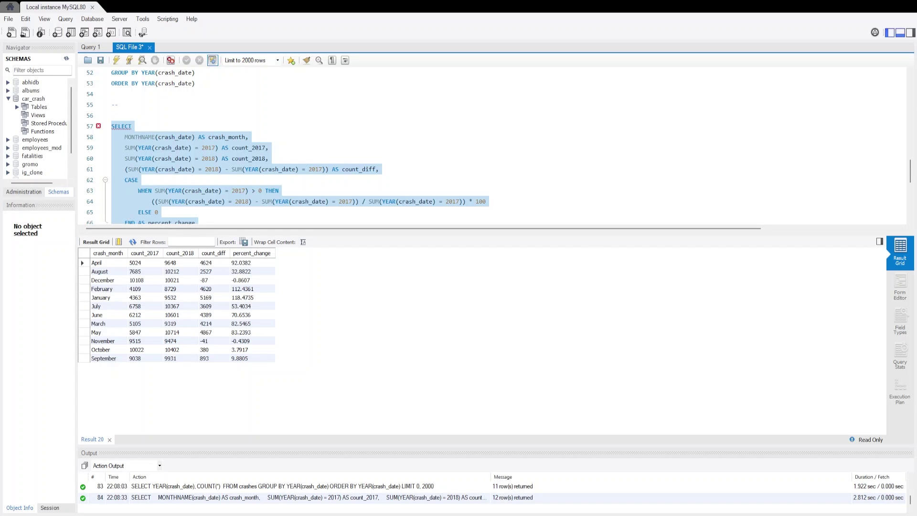
# Step: Execute the crashes-per-year query once more to compare the yearly counts
pyautogui.scroll(-2, 227, 200)
pyautogui.scroll(2, 205, 179)
pyautogui.scroll(3, 205, 180)
pyautogui.moveTo(204, 179); pyautogui.dragTo(109, 147)
pyautogui.click(203, 181)
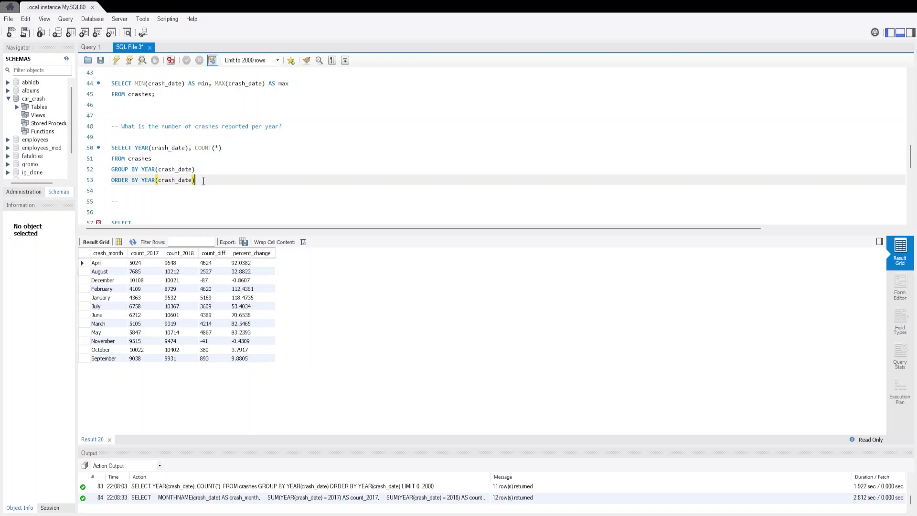
pyautogui.moveTo(203, 180); pyautogui.dragTo(110, 148)
pyautogui.click(115, 61)
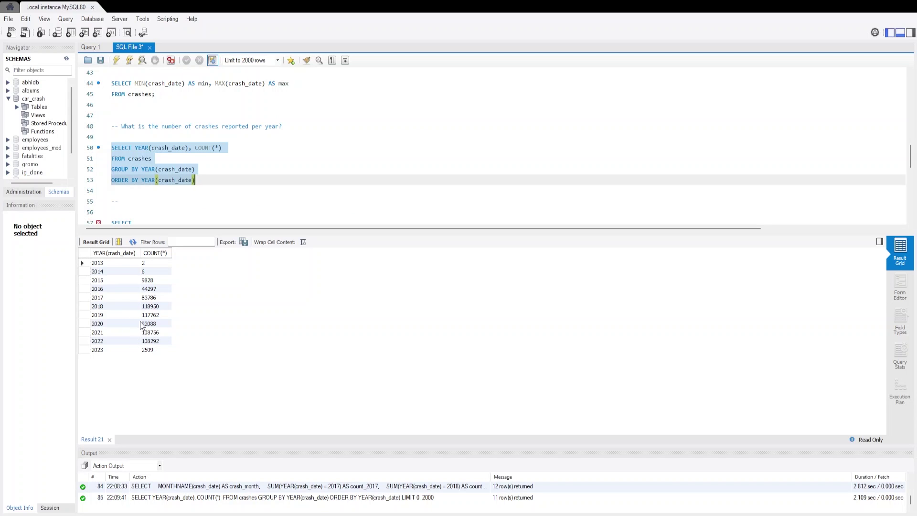
# Step: Add the statement DROP TABLE IF EXISTS crash_new; under the comment marker following the monthly comparison query
pyautogui.scroll(-6, 195, 200)
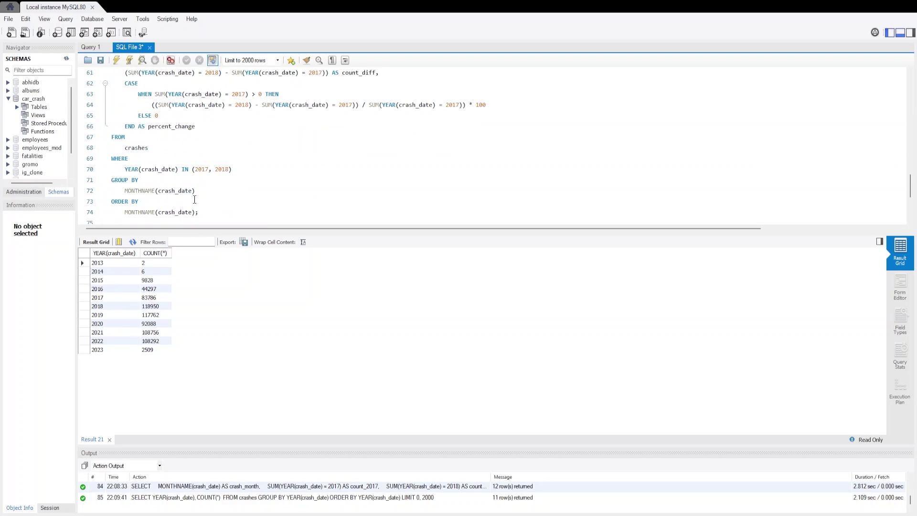
pyautogui.scroll(-3, 195, 199)
pyautogui.click(213, 163)
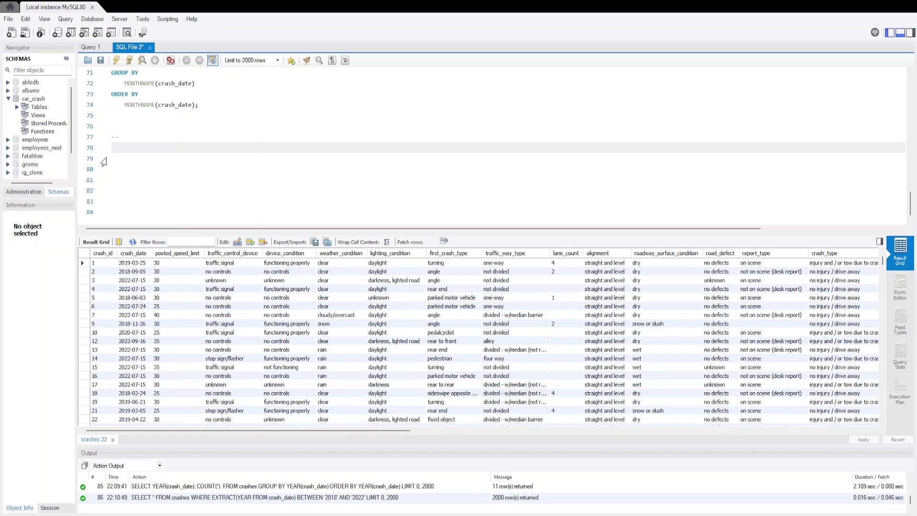
pyautogui.write('DROP TABLE IF EXISTS crash_new;')
pyautogui.press('Return')
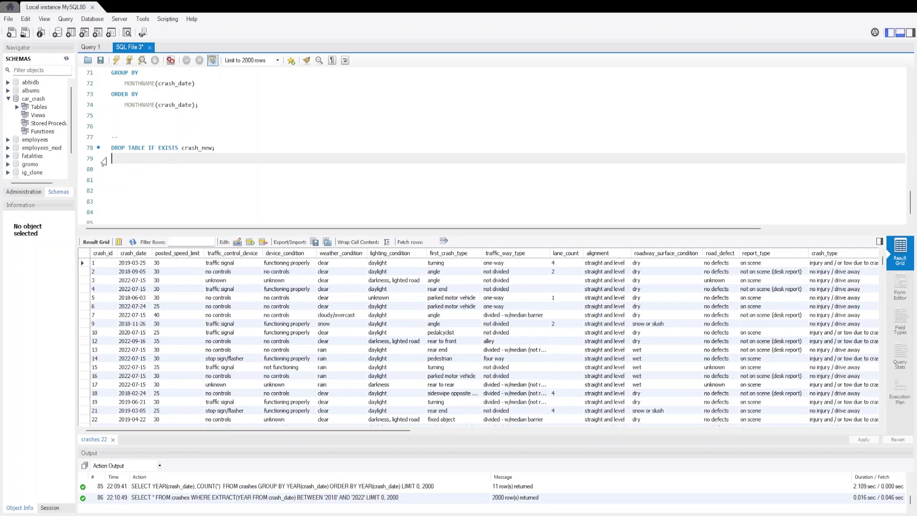
# Step: Begin a CREATE TABLE crash_new AS statement below the DROP TABLE line
pyautogui.write('CREATE TABLE')
pyautogui.write('sh_t')
pyautogui.press('BackSpace')
pyautogui.write('new')
pyautogui.press('Return')
pyautogui.press('BackSpace')
pyautogui.write('AS')
pyautogui.press('Return')
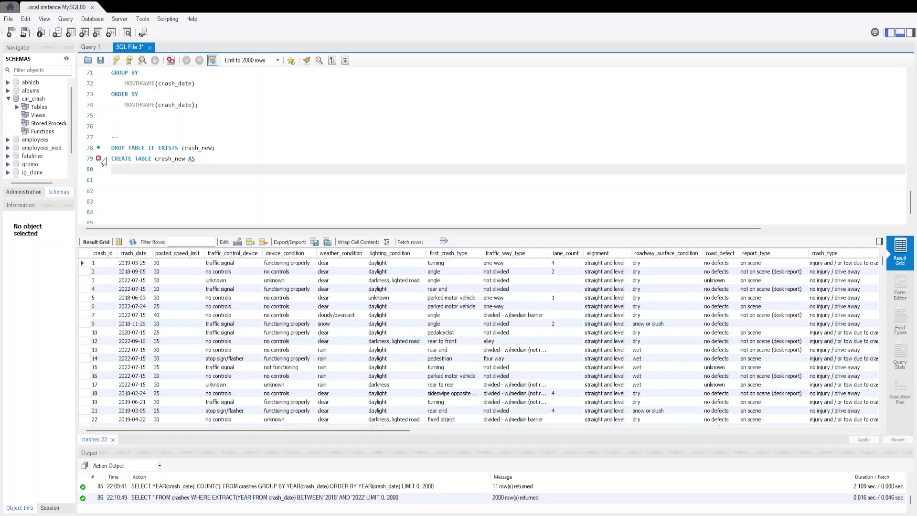
# Step: Add an opening parenthesis and SELECT * FROM crashes under the CREATE TABLE crash_new AS line
pyautogui.write('(')
pyautogui.press('Return')
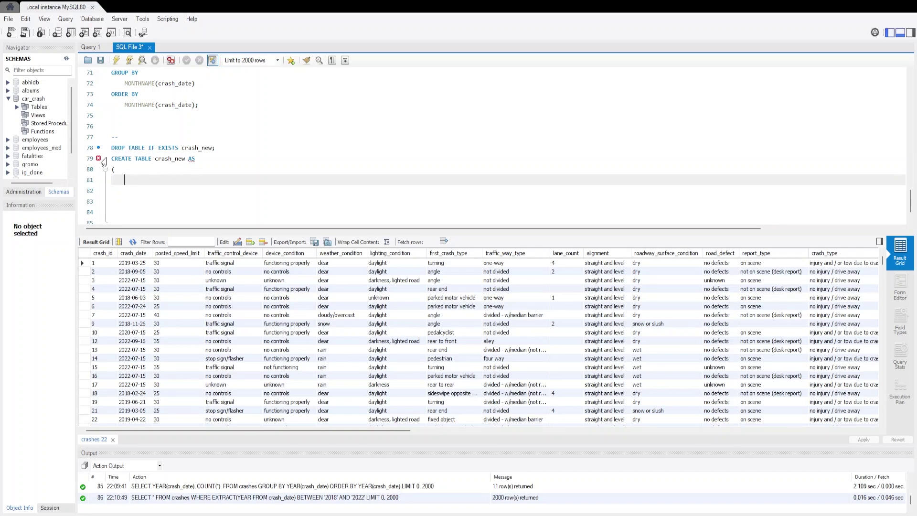
pyautogui.write('SELECT * FROm crashes')
# Step: Complete the table's source query with WHERE YEAR(crash_date) BETWEEN '2018' AND '2022';
pyautogui.write('WEHRE')
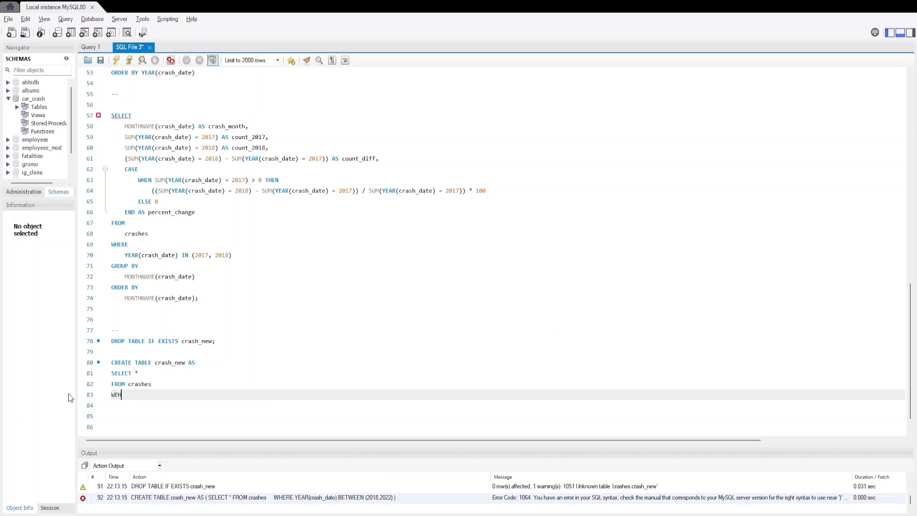
pyautogui.press('BackSpace')
pyautogui.press('BackSpace')
pyautogui.press('BackSpace')
pyautogui.press('BackSpace')
pyautogui.press('BackSpace')
pyautogui.write("HERE YEAR(crash_date) BETWEEN '2018' AND")
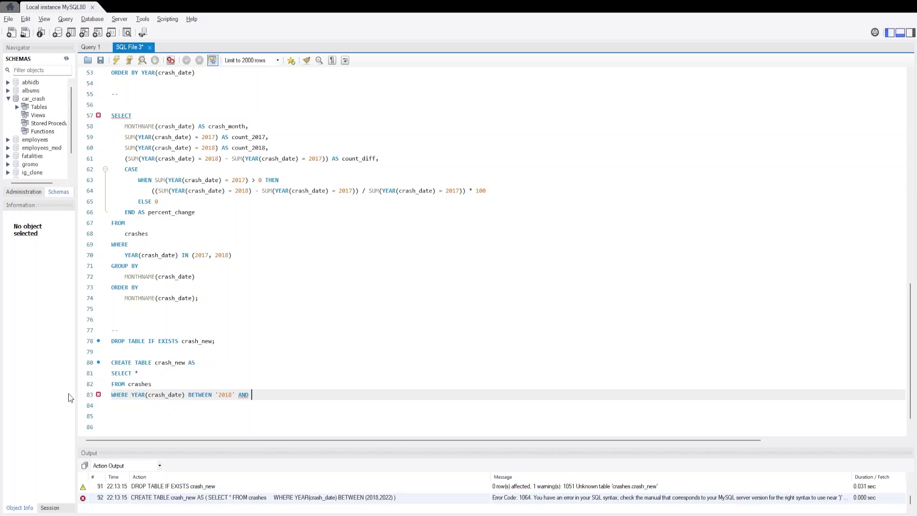
pyautogui.write(" '2022';")
pyautogui.press('BackSpace')
pyautogui.click(193, 407)
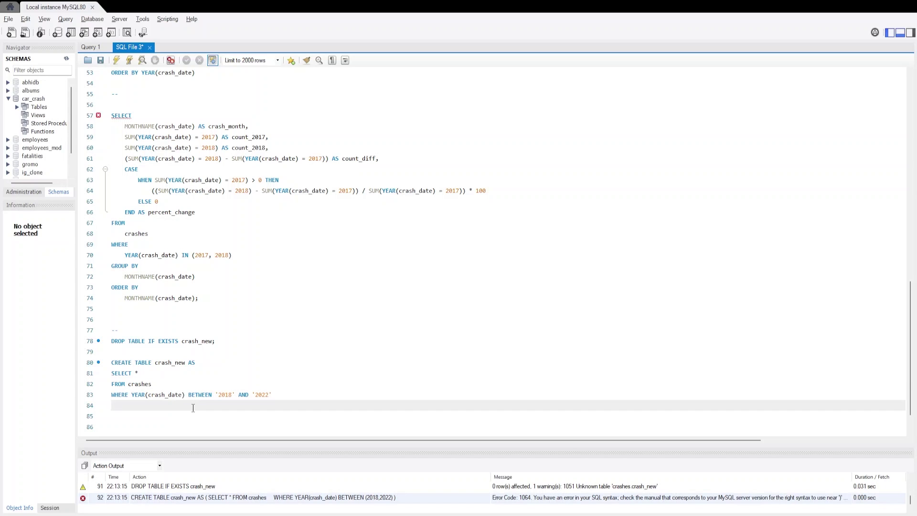
pyautogui.press('BackSpace')
pyautogui.write(';')
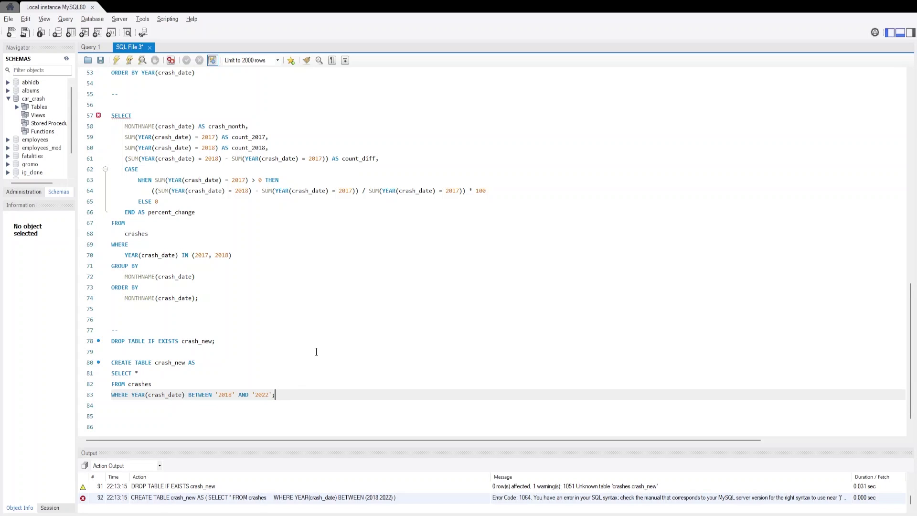
# Step: Remove the blank line between the DROP TABLE and CREATE TABLE statements
pyautogui.click(112, 363)
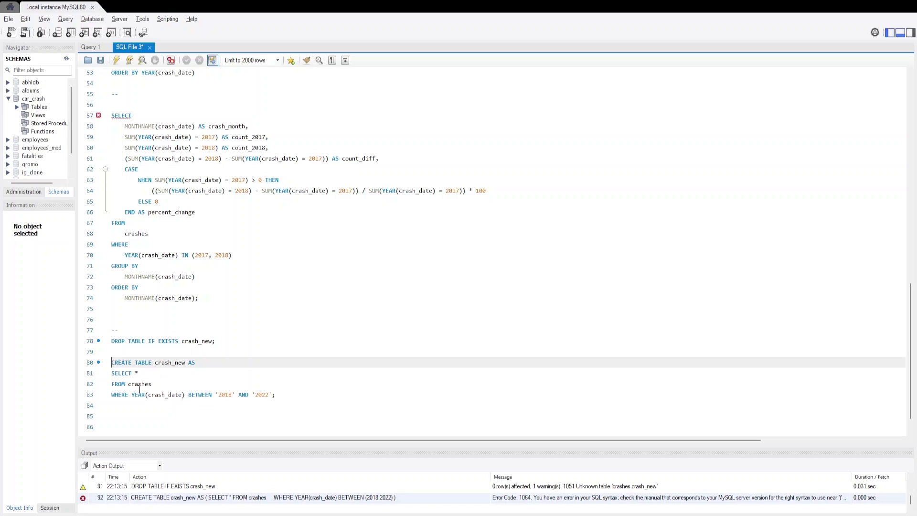
pyautogui.press('BackSpace')
pyautogui.click(214, 361)
pyautogui.click(214, 355)
# Step: Add an opening parenthesis below CREATE TABLE crash_new AS and indent the SELECT, FROM and WHERE lines beneath it
pyautogui.press('Return')
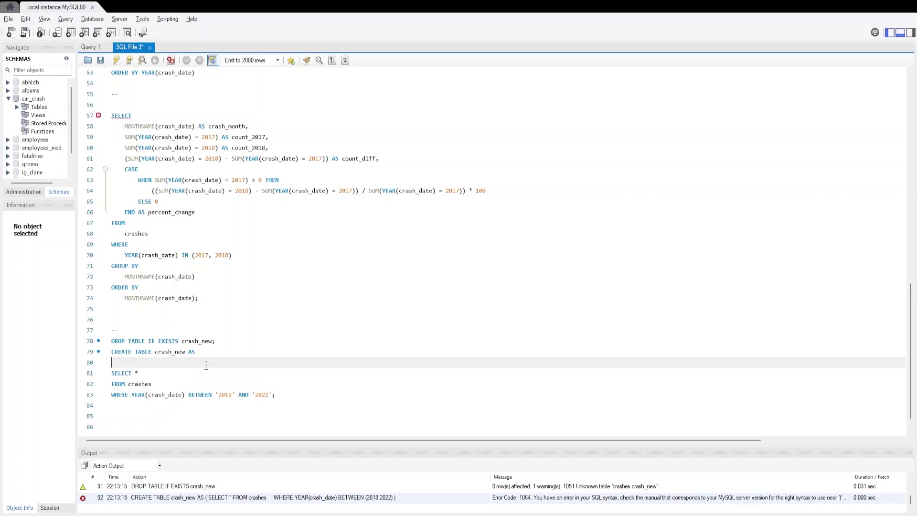
pyautogui.write('(')
pyautogui.press('Down')
pyautogui.press('Home')
pyautogui.press('Tab')
pyautogui.press('Down')
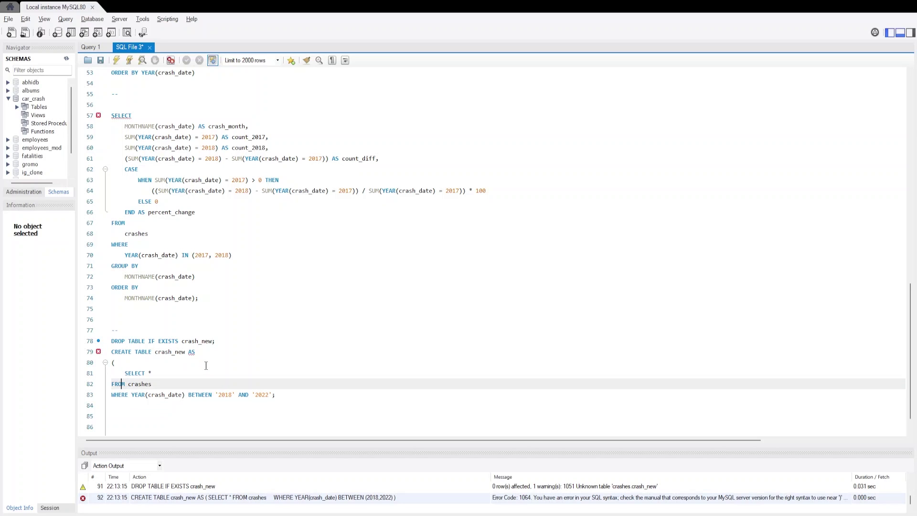
pyautogui.press('Tab')
pyautogui.press('Down')
pyautogui.press('Tab')
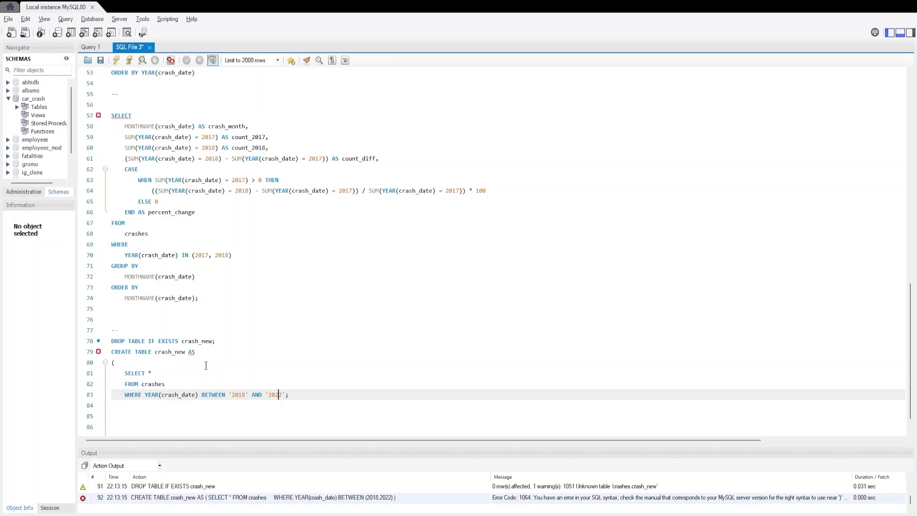
# Step: Move the statement's ending to its own line as ); and run the DROP TABLE and CREATE TABLE statements together
pyautogui.press('BackSpace')
pyautogui.press('Return')
pyautogui.press('BackSpace')
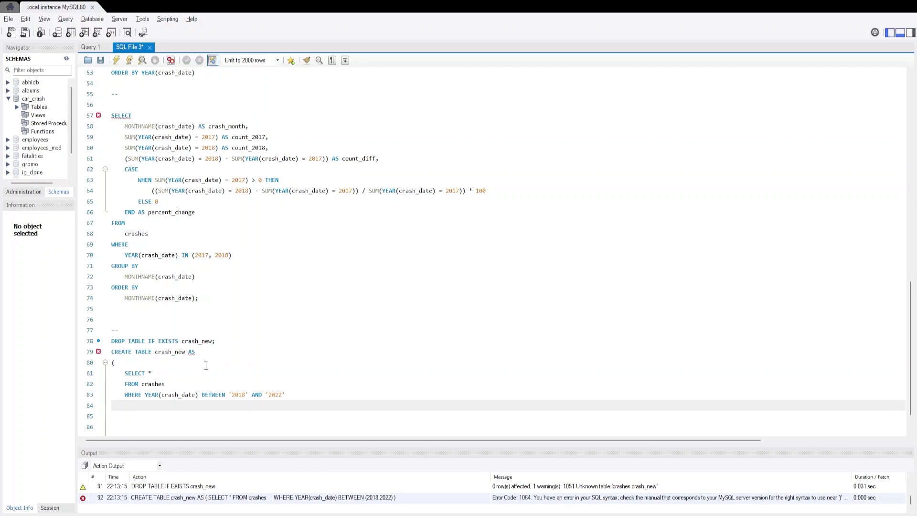
pyautogui.write(');')
pyautogui.moveTo(119, 405); pyautogui.dragTo(112, 341)
pyautogui.click(116, 60)
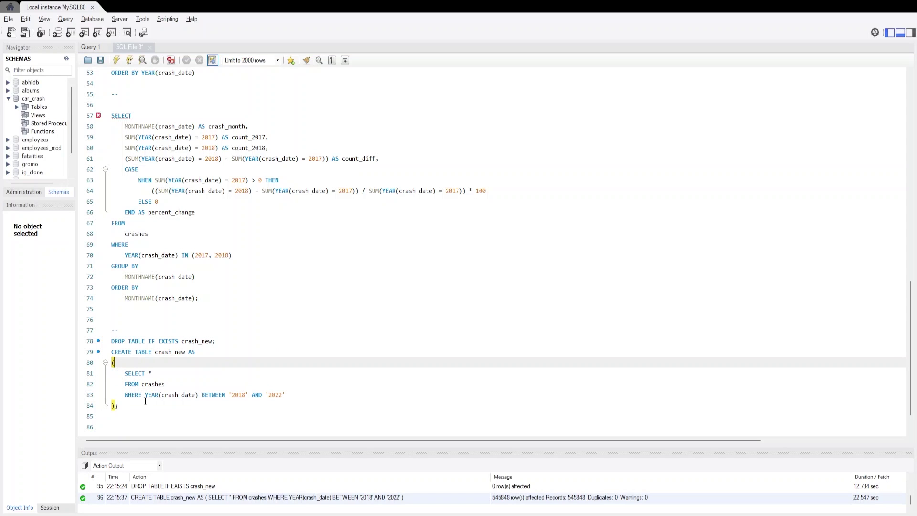
# Step: Write SELECT * FROM crash_new below the CREATE TABLE statement and run only that query
pyautogui.click(134, 403)
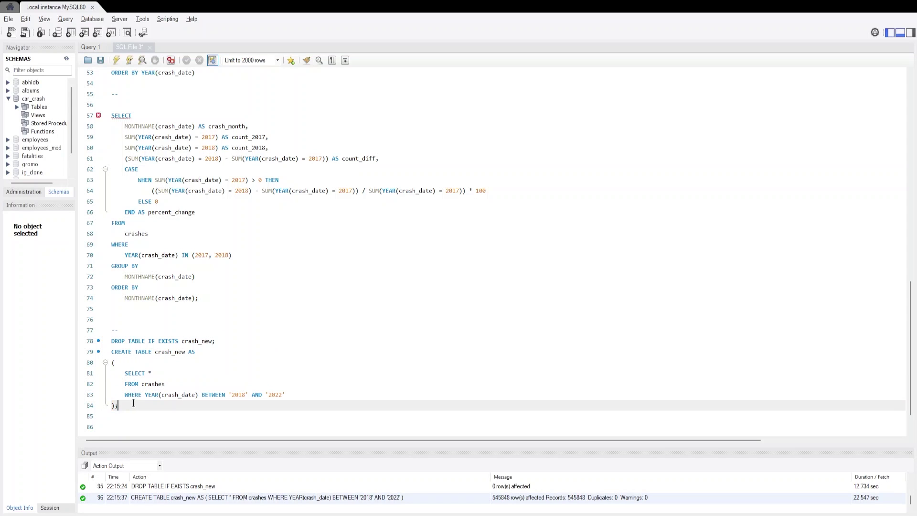
pyautogui.press('Down')
pyautogui.press('Down')
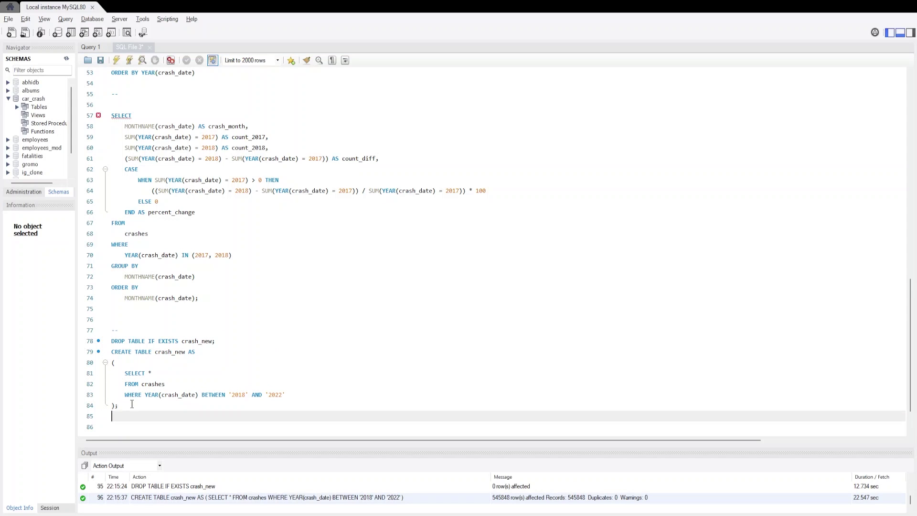
pyautogui.write('SELECT')
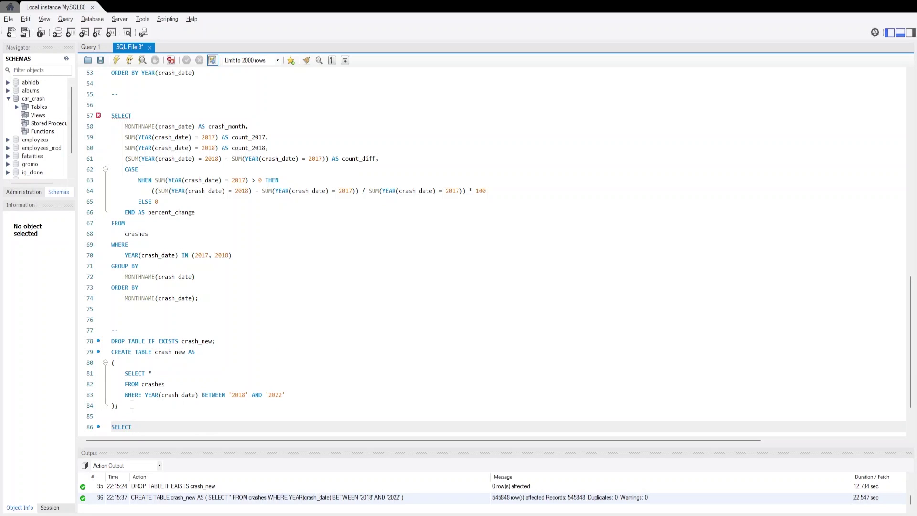
pyautogui.write(' * FROM crash_new')
pyautogui.moveTo(191, 426); pyautogui.dragTo(111, 426)
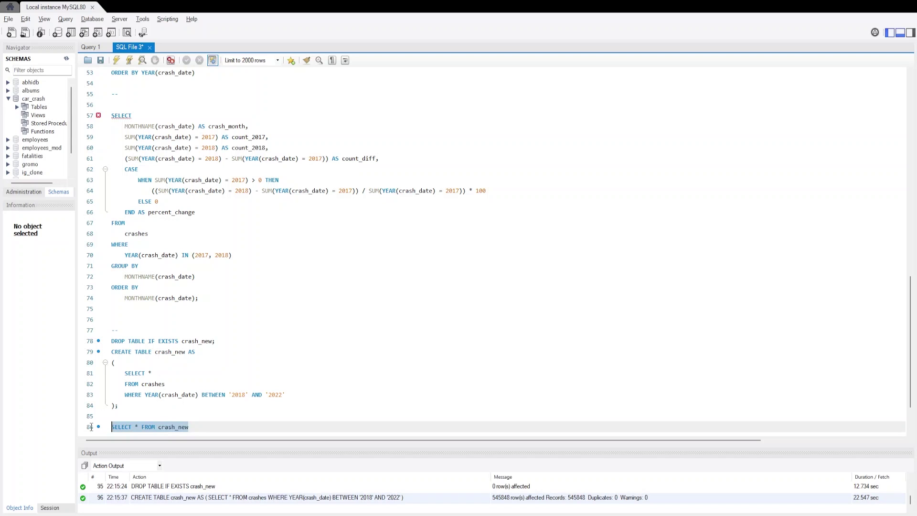
pyautogui.click(112, 60)
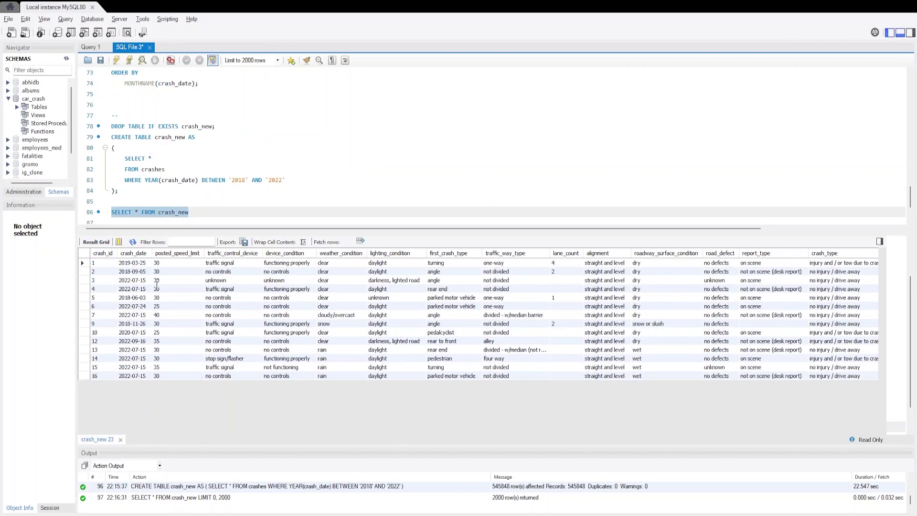
pyautogui.scroll(-2, 179, 219)
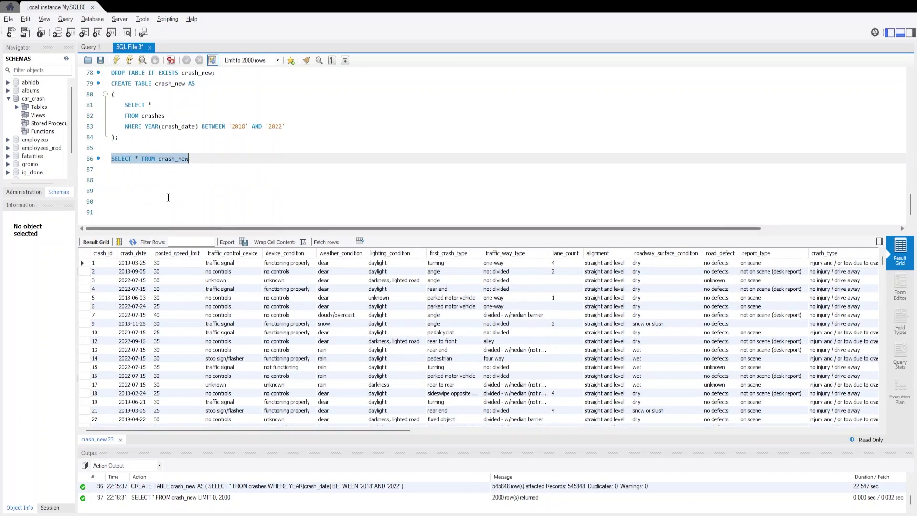
pyautogui.click(175, 189)
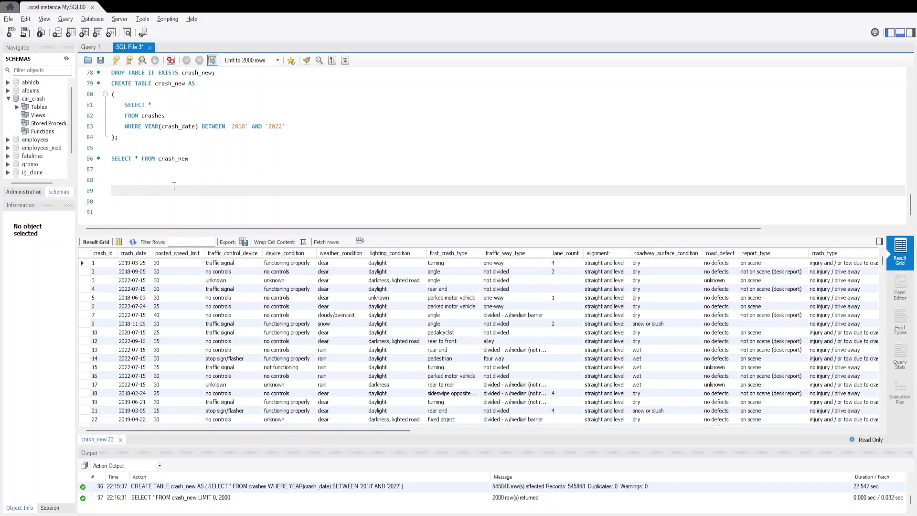
pyautogui.write('SELE')
pyautogui.press('BackSpace')
pyautogui.press('BackSpace')
pyautogui.press('BackSpace')
pyautogui.press('BackSpace')
# Step: Copy the SELECT COUNT(*) As total_count query on crashes and paste it below the SELECT * FROM crash_new query
pyautogui.scroll(20, 167, 167)
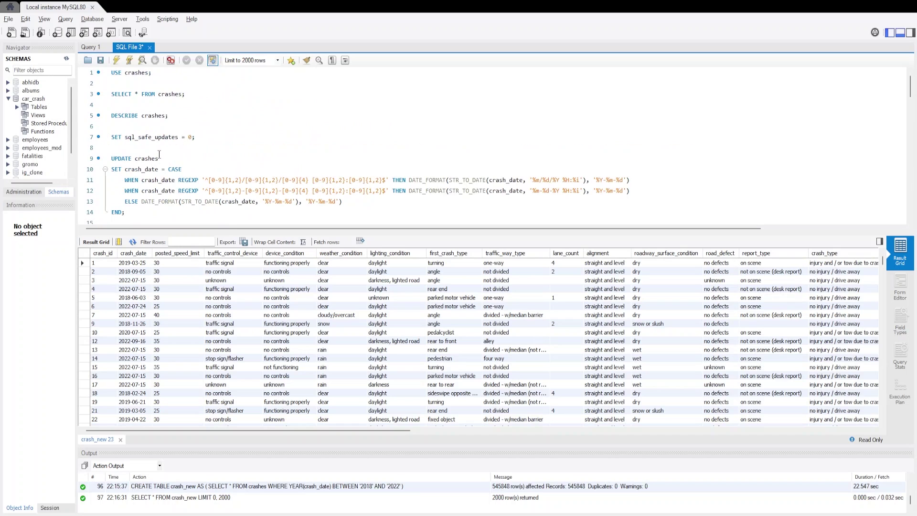
pyautogui.scroll(-9, 159, 154)
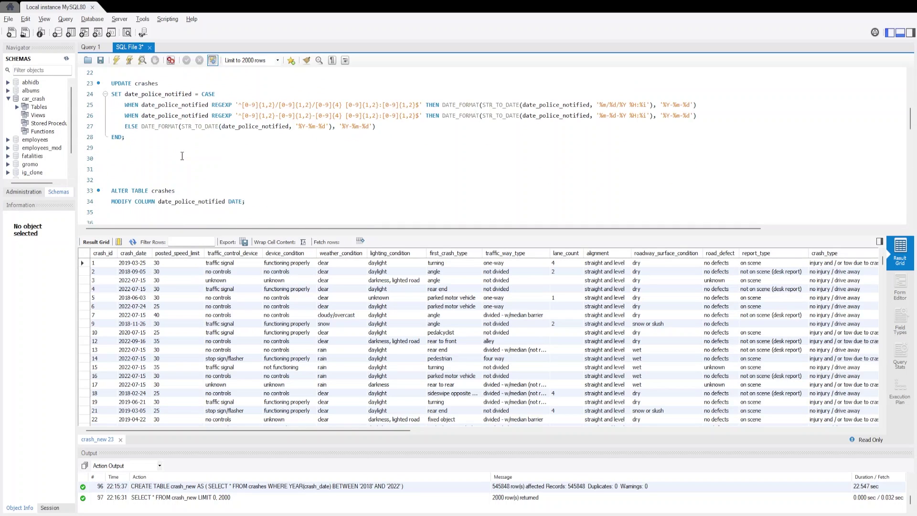
pyautogui.scroll(-1, 182, 156)
pyautogui.moveTo(155, 169); pyautogui.dragTo(111, 158)
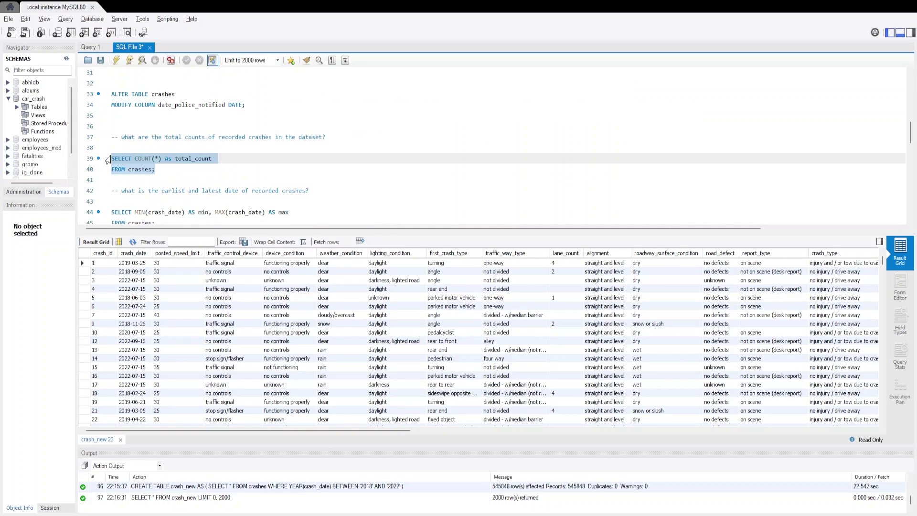
pyautogui.hotkey('ctrl', 'c')
pyautogui.scroll(-16, 127, 182)
pyautogui.click(134, 188)
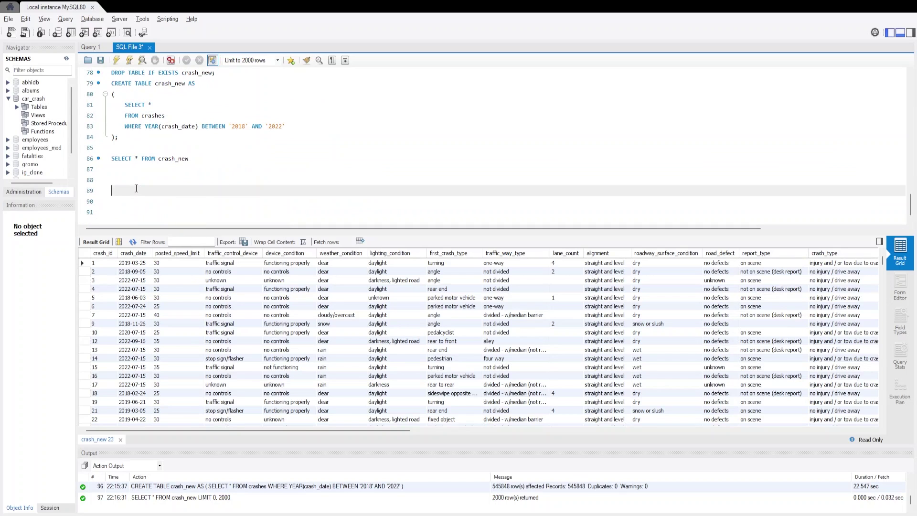
pyautogui.hotkey('ctrl', 'v')
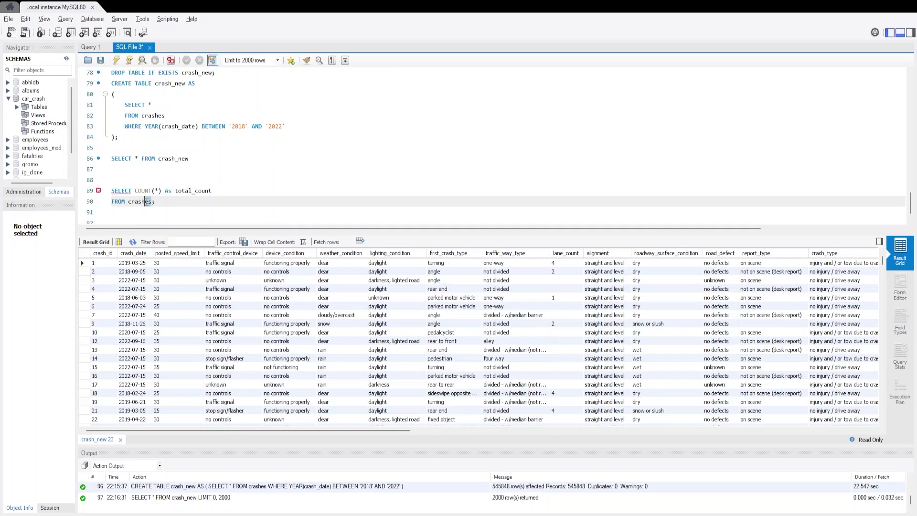
# Step: Change the pasted count query's table to crash_new and run that query
pyautogui.write('_new')
pyautogui.moveTo(168, 205); pyautogui.dragTo(112, 190)
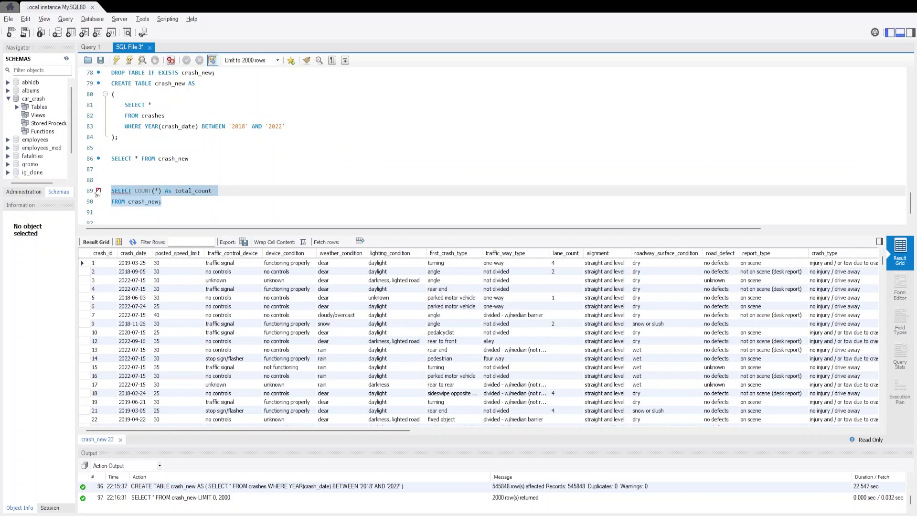
pyautogui.click(116, 61)
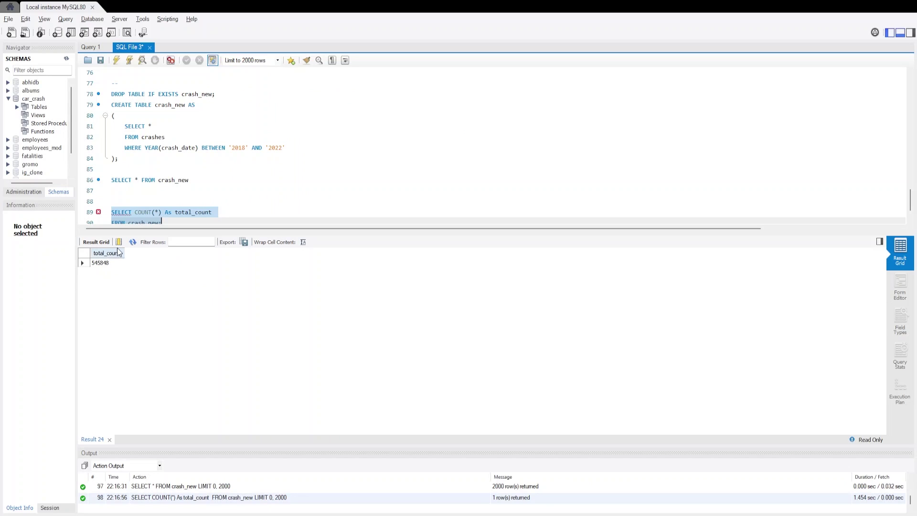
pyautogui.scroll(-1, 184, 212)
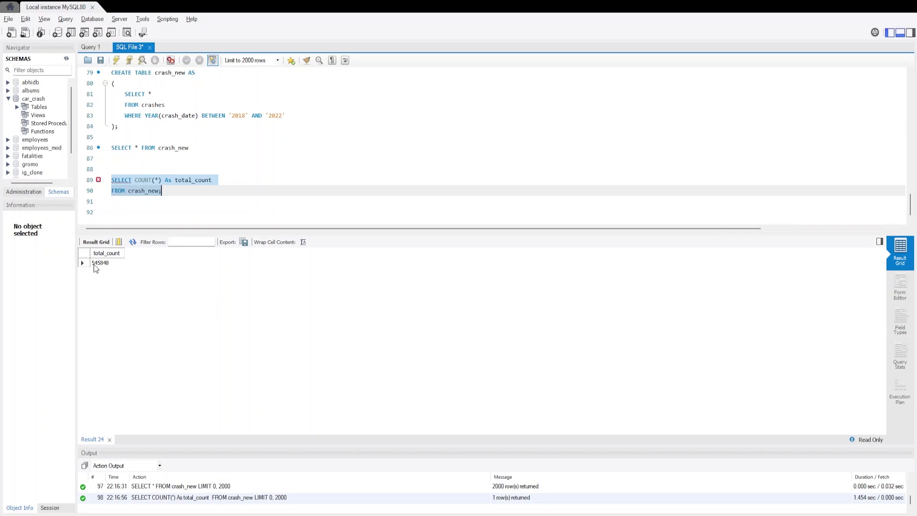
# Step: Copy the MIN(crash_date) and MAX(crash_date) query on crashes and paste it below the crash_new count query
pyautogui.click(174, 207)
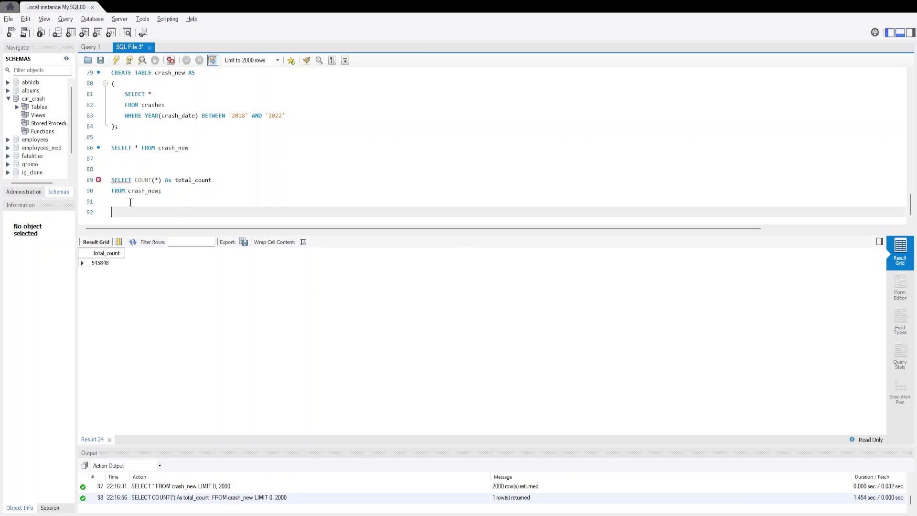
pyautogui.scroll(6, 152, 201)
pyautogui.scroll(9, 152, 201)
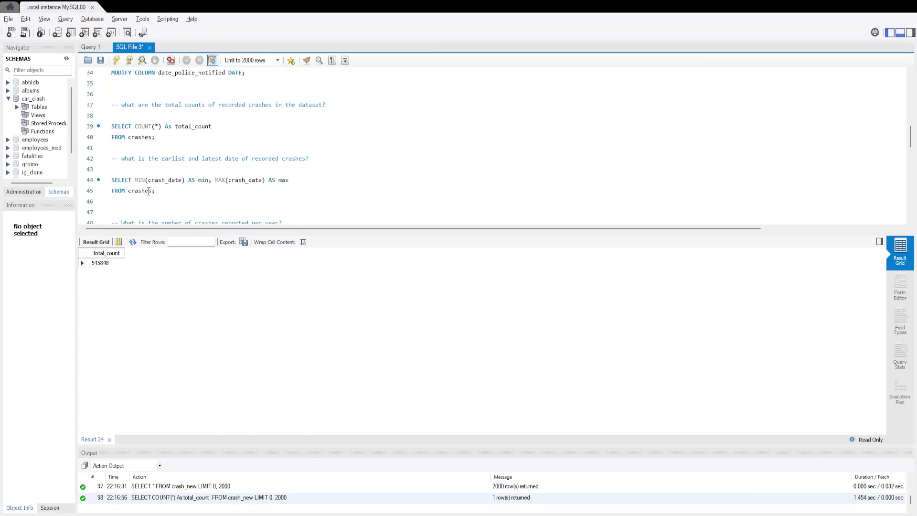
pyautogui.moveTo(159, 194); pyautogui.dragTo(111, 180)
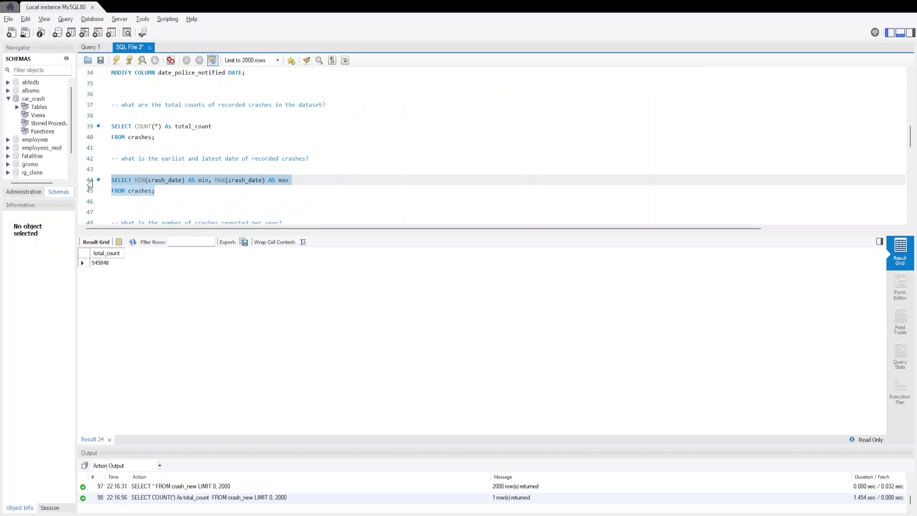
pyautogui.scroll(-13, 143, 196)
pyautogui.scroll(-2, 143, 196)
pyautogui.click(143, 200)
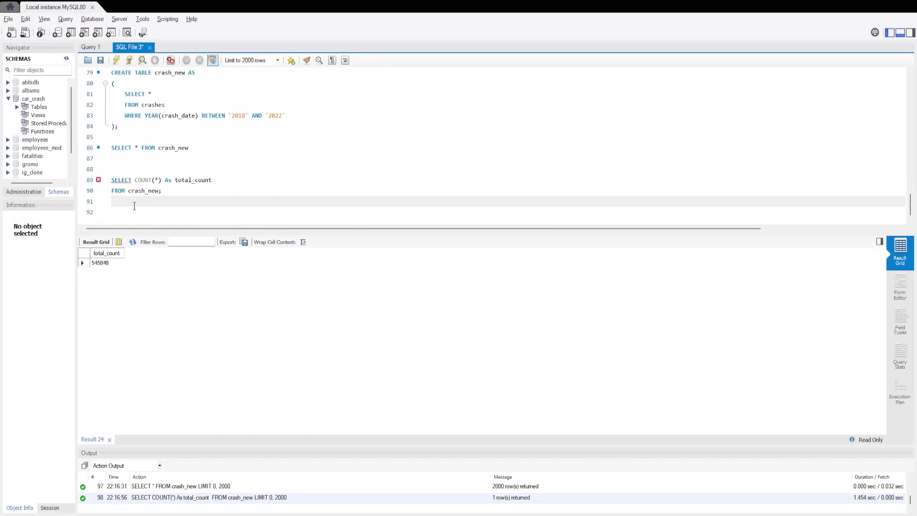
pyautogui.hotkey('ctrl', 'v')
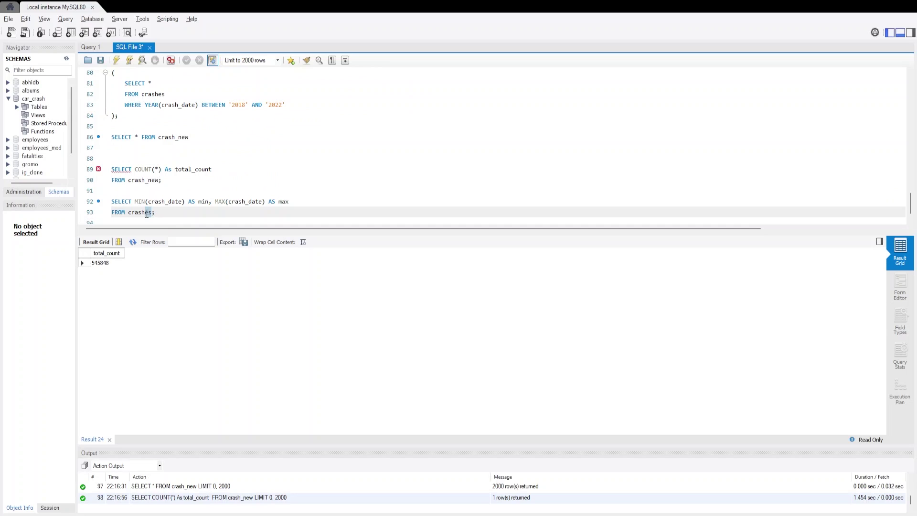
# Step: Change the pasted MIN/MAX date query's table to crash_new and run that query
pyautogui.moveTo(145, 212); pyautogui.dragTo(152, 212)
pyautogui.write('_')
pyautogui.write('nr')
pyautogui.write('w')
pyautogui.moveTo(165, 214); pyautogui.dragTo(111, 201)
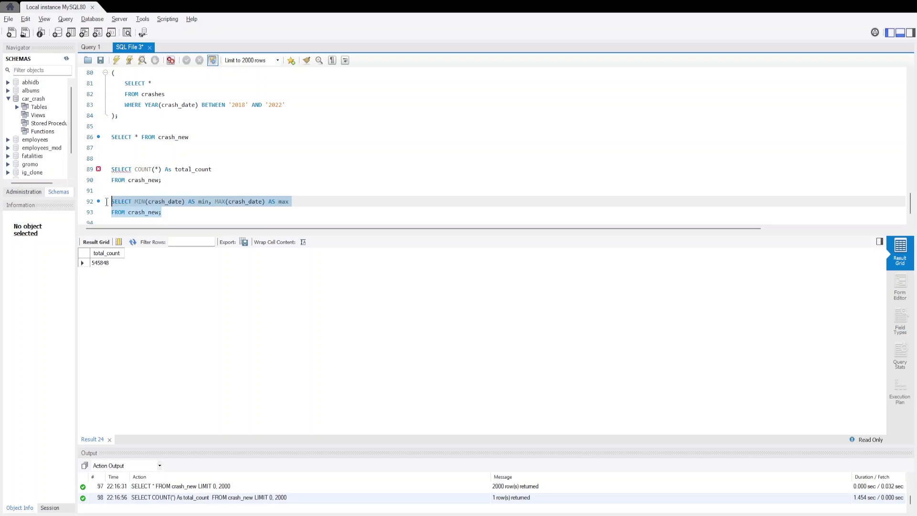
pyautogui.click(116, 61)
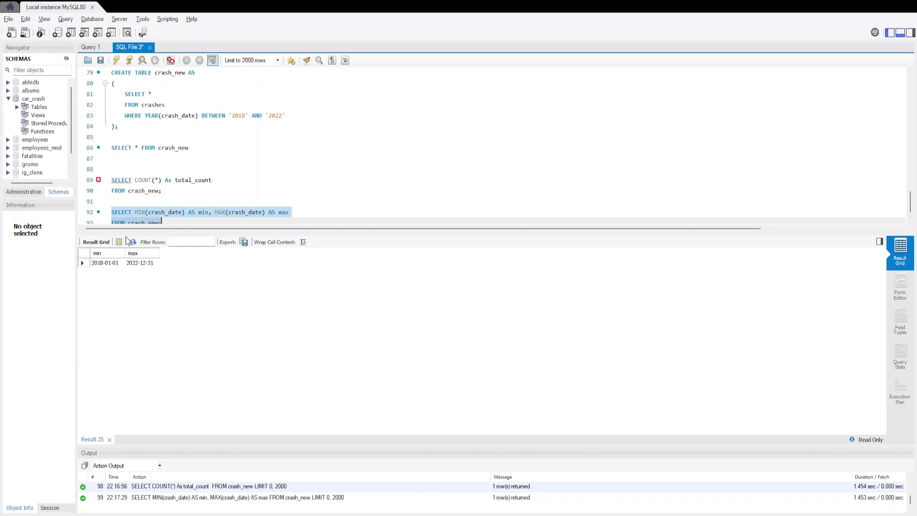
pyautogui.scroll(-1, 133, 230)
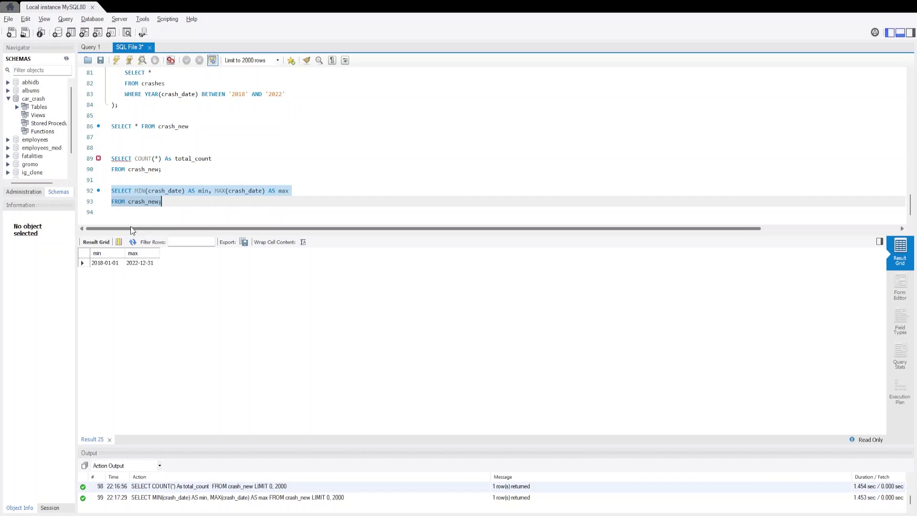
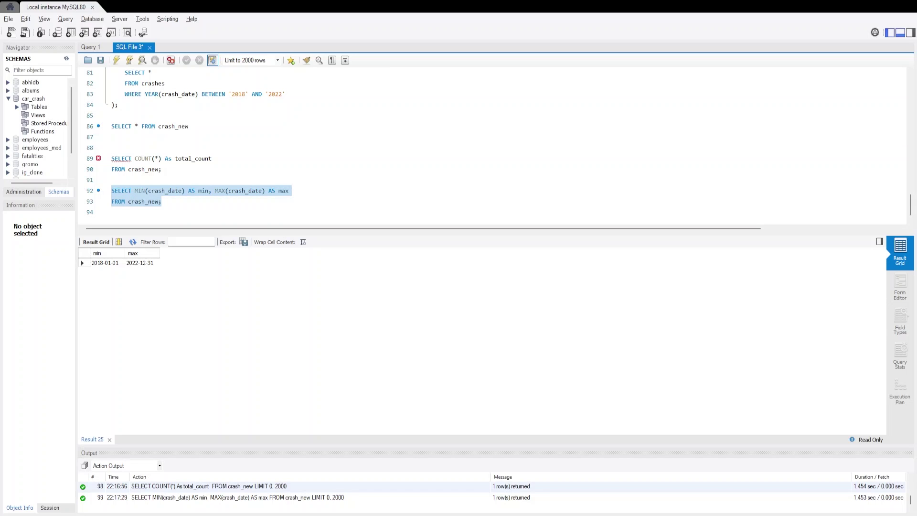
# Step: Begin an export statement below the date range query with TABLE crash_new and, on the following line, INTO OUTFILE '
pyautogui.click(181, 211)
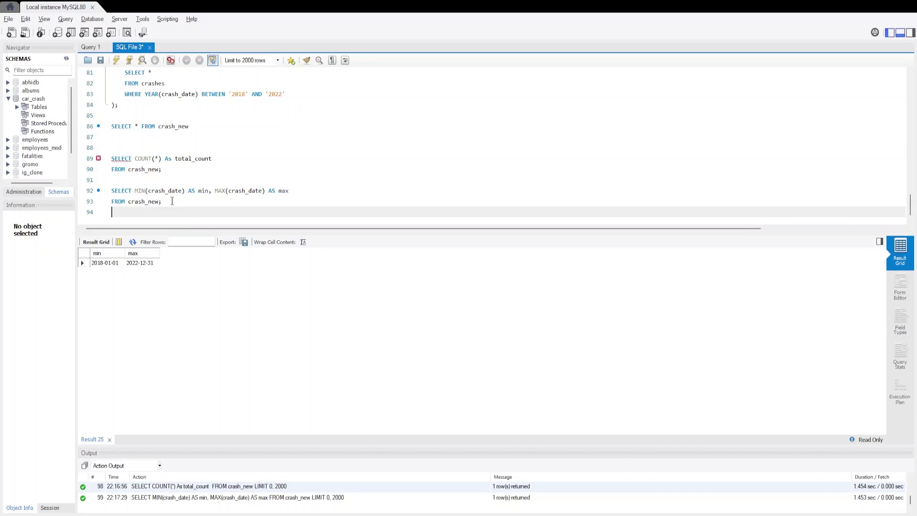
pyautogui.press('Return')
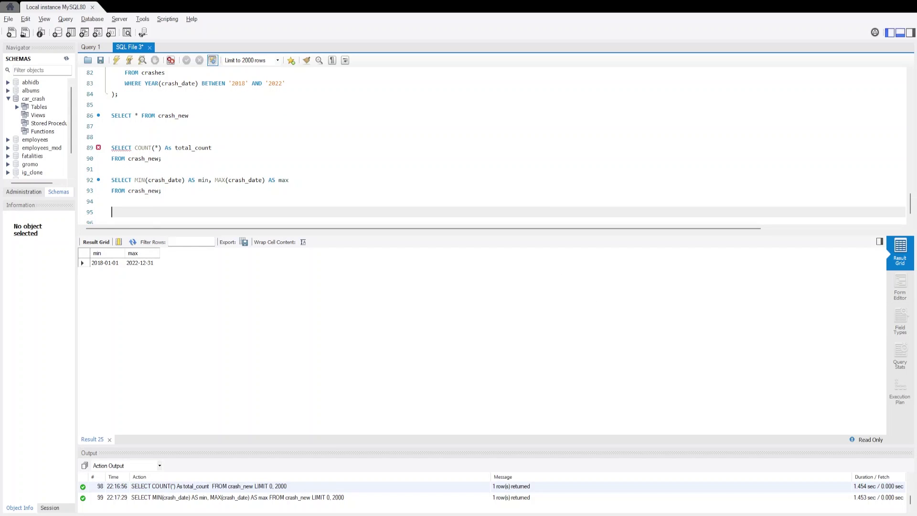
pyautogui.press('Return')
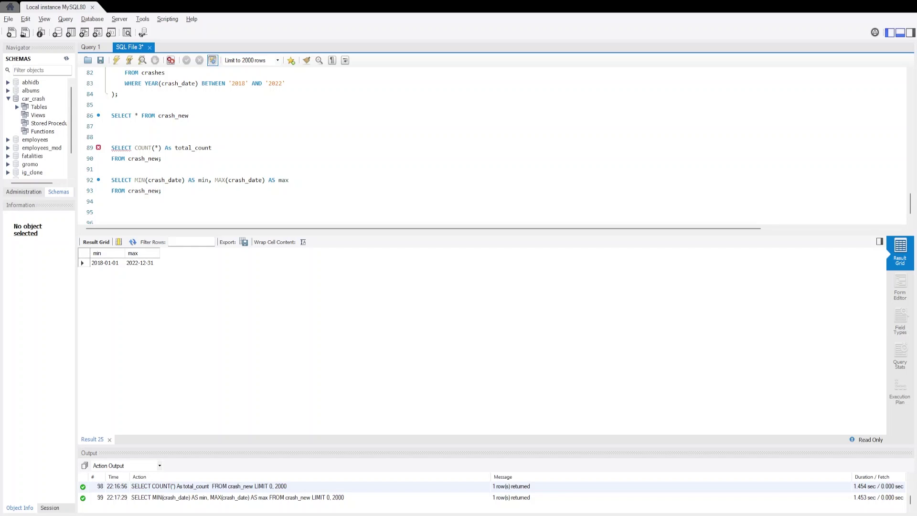
pyautogui.click(126, 212)
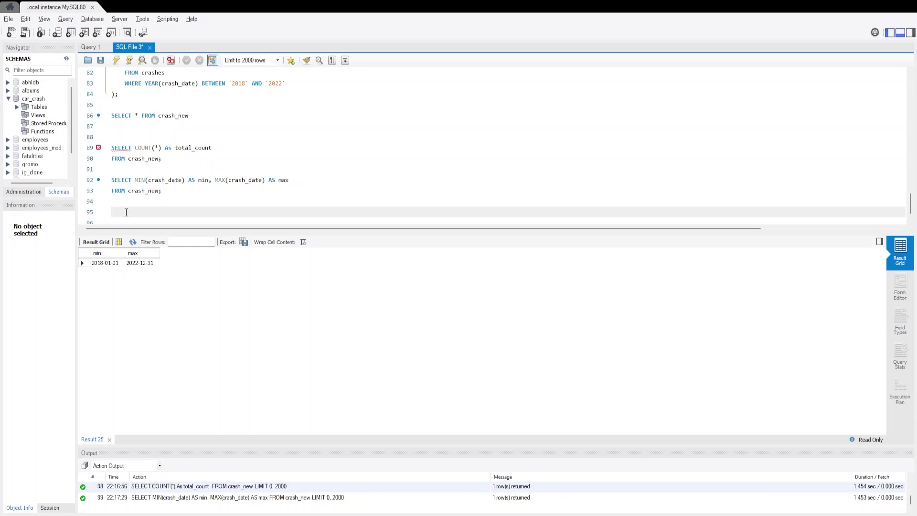
pyautogui.write('TABLE crash_new')
pyautogui.press('Return')
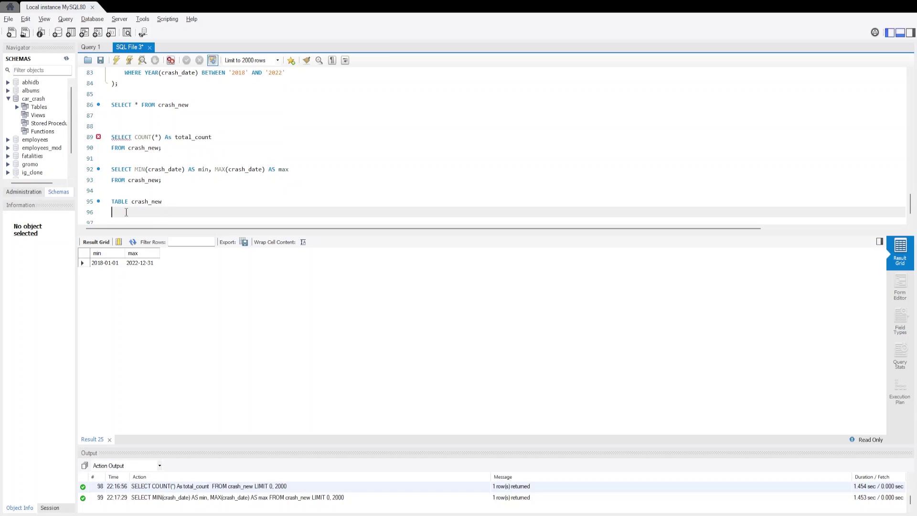
pyautogui.write("INTO OUTFILE '")
# Step: Copy the quoted combined.csv path from the LOAD DATA INFILE statement in Query 1 and paste it after INTO OUTFILE in SQL File 3
pyautogui.click(90, 47)
pyautogui.click(326, 388)
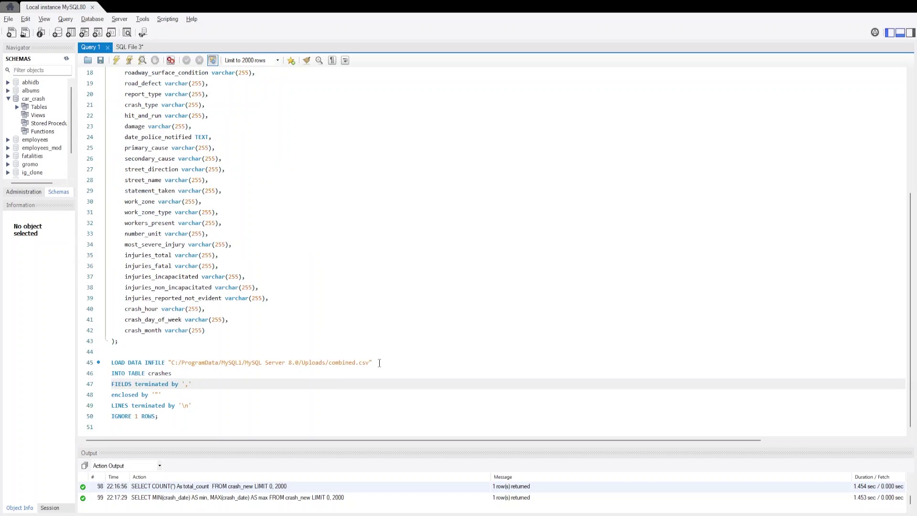
pyautogui.moveTo(379, 363); pyautogui.dragTo(168, 362)
pyautogui.hotkey('ctrl', 'c')
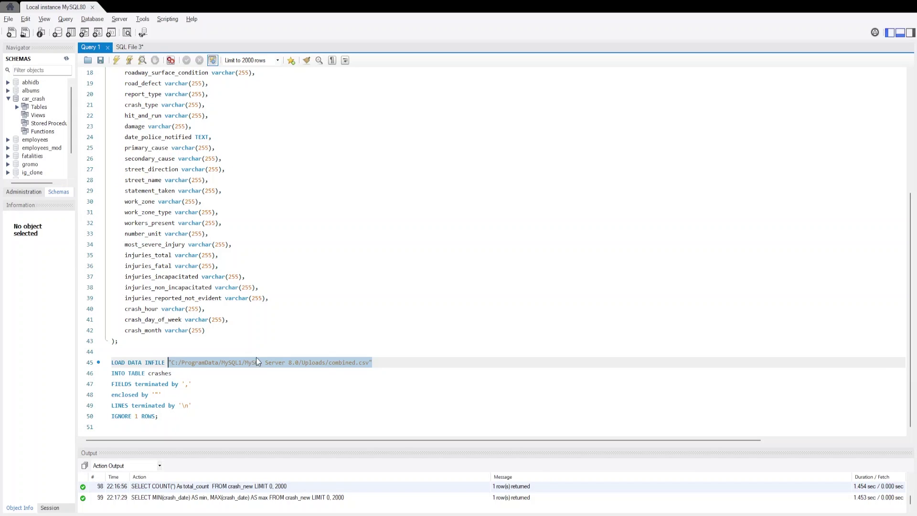
pyautogui.click(133, 47)
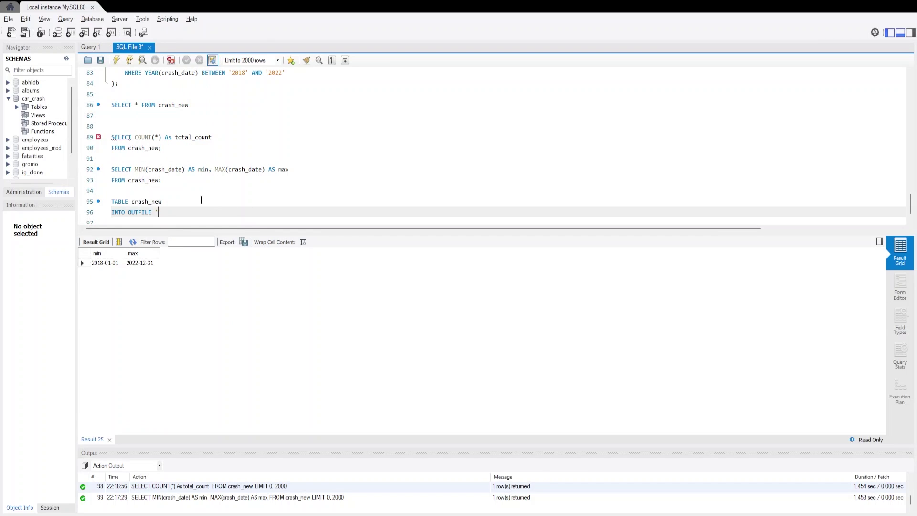
pyautogui.hotkey('ctrl', 'v')
# Step: Change the file name in the pasted output path to crash_new.csv and remove the extra single quotes around the path
pyautogui.moveTo(345, 212); pyautogui.dragTo(320, 211)
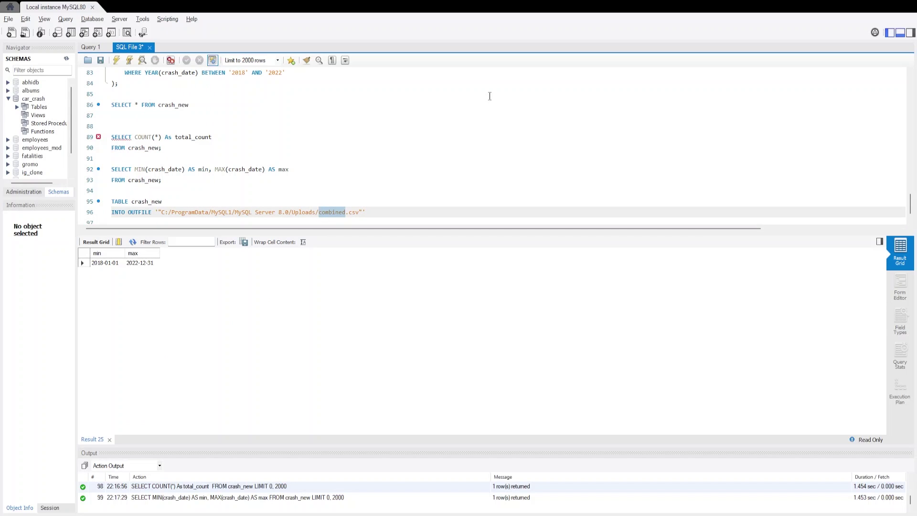
pyautogui.write('crash_new')
pyautogui.press('BackSpace')
pyautogui.click(158, 212)
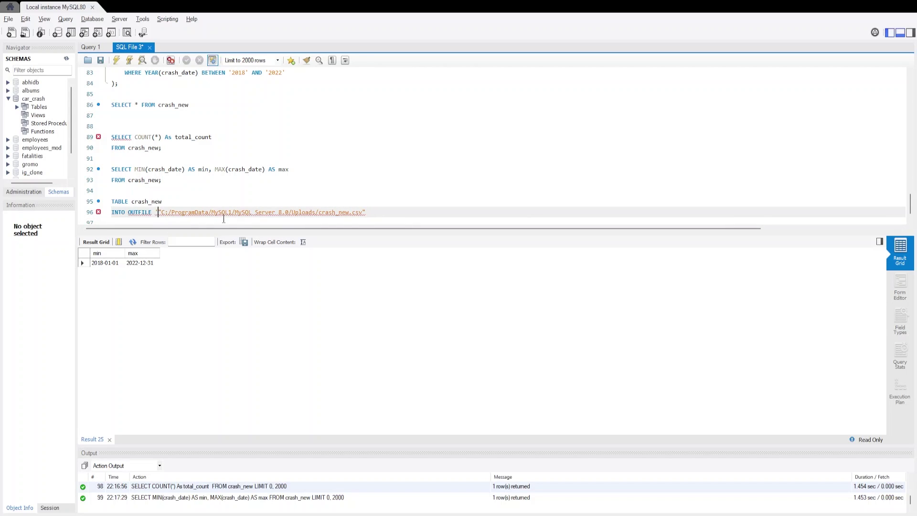
pyautogui.press('BackSpace')
pyautogui.click(385, 213)
# Step: Add the lines FIELDS TERMINATED BY ',' and OPTIONALLY ENCLOSED BY '"' below the output path
pyautogui.press('Return')
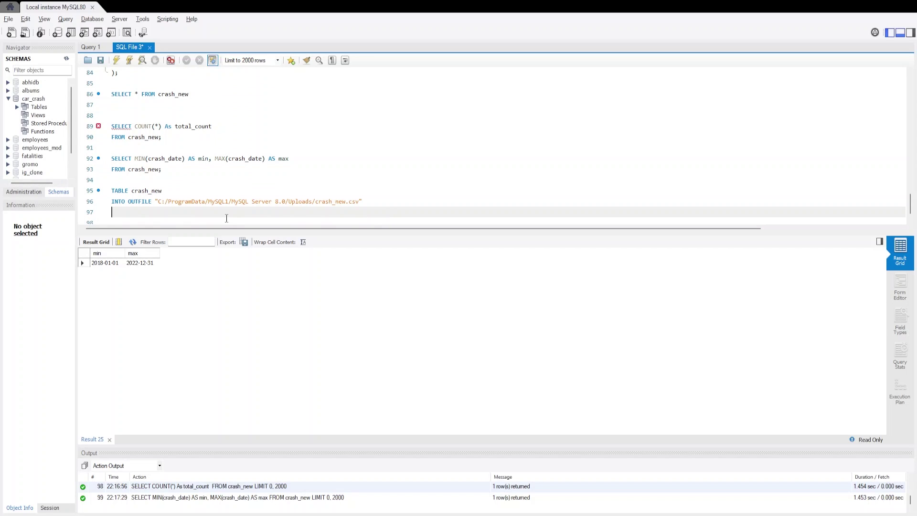
pyautogui.write("FIELDS TERMINATED BY ',")
pyautogui.press('Return')
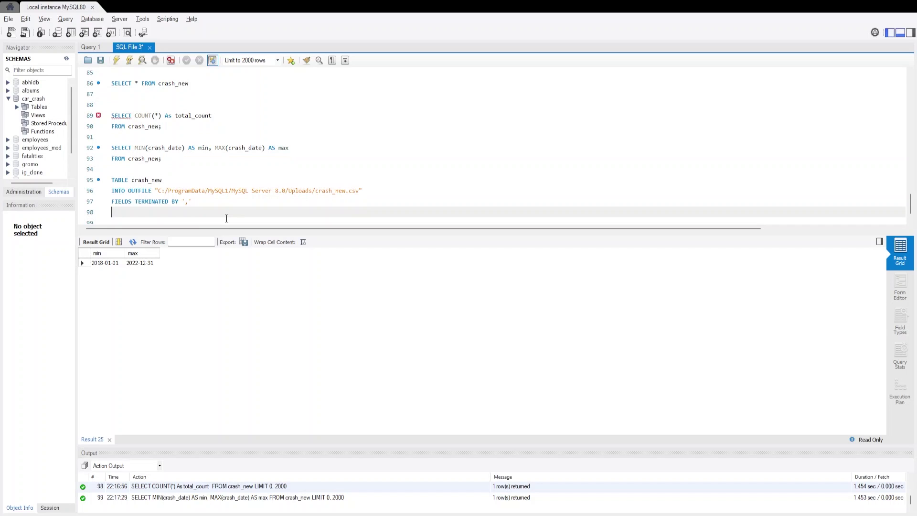
pyautogui.write('OPTIONALLY ENCLOSED BY \'"')
pyautogui.press('End')
pyautogui.press('Return')
# Step: Add the line ESCAPED BY '' with an empty escape character below the enclosure clause
pyautogui.write('ESCAPED')
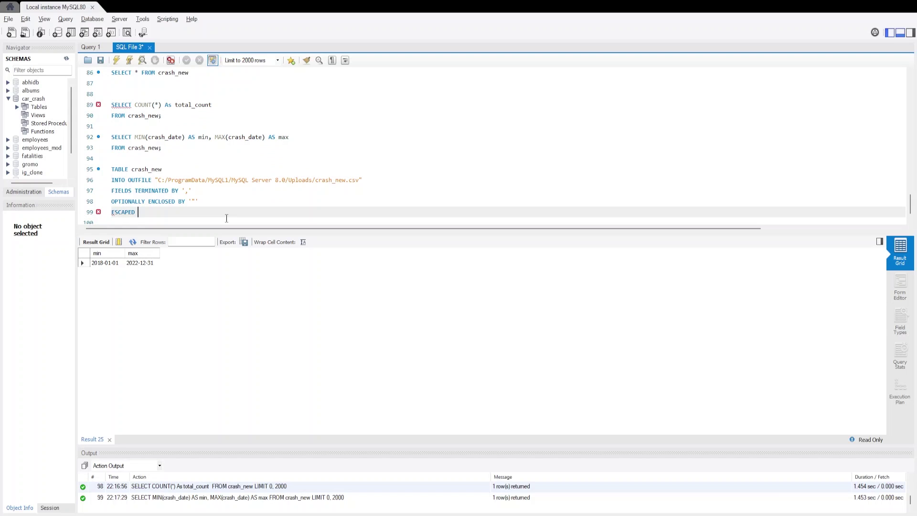
pyautogui.write(" BY '")
pyautogui.press('End')
pyautogui.press('Return')
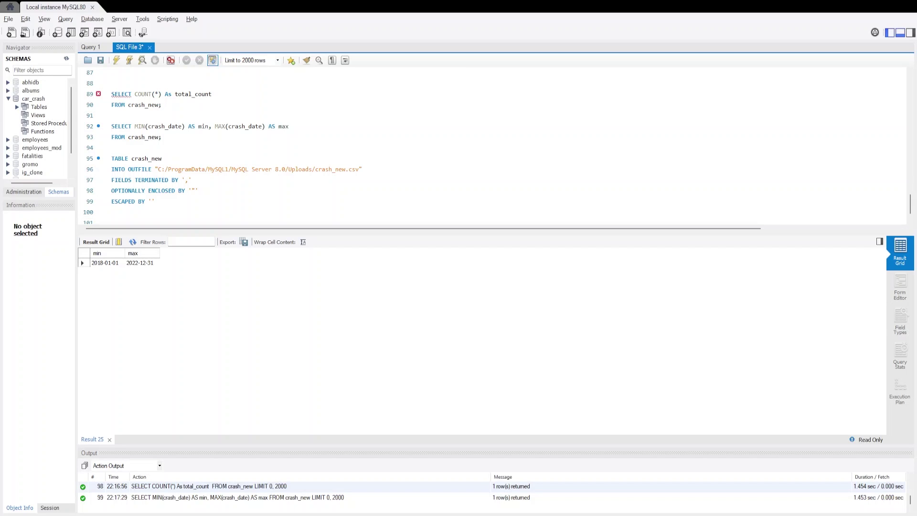
pyautogui.click(153, 201)
# Step: Add the line LINES terminated by '\n' to finish the export statement
pyautogui.press('Return')
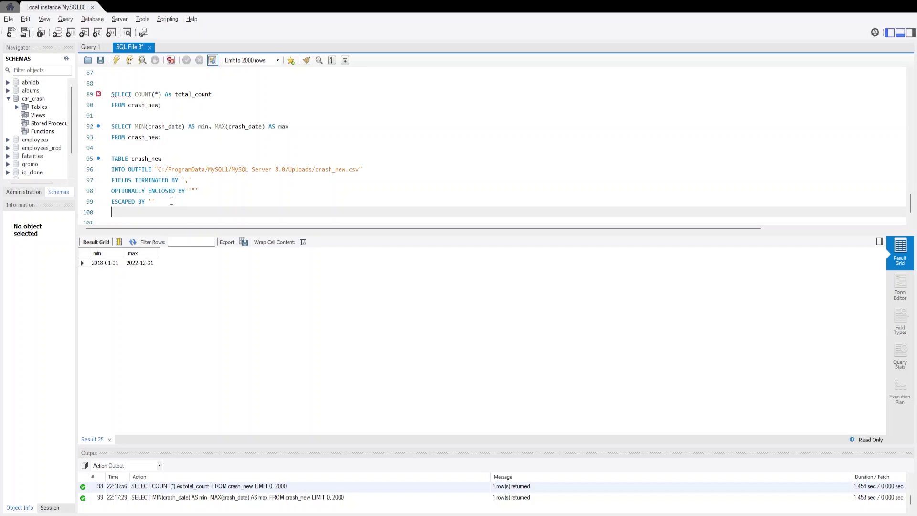
pyautogui.write("LINES terminated by ''")
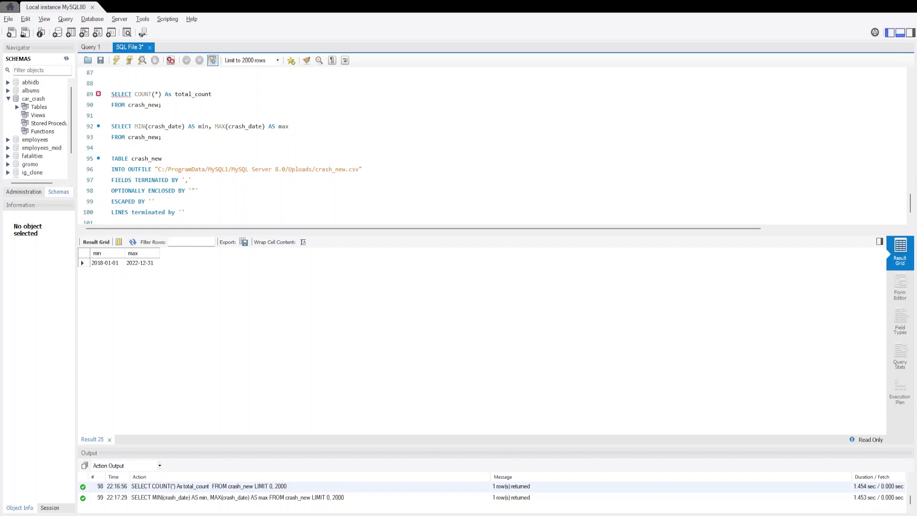
pyautogui.click(236, 214)
pyautogui.press('Left')
pyautogui.write('\\n')
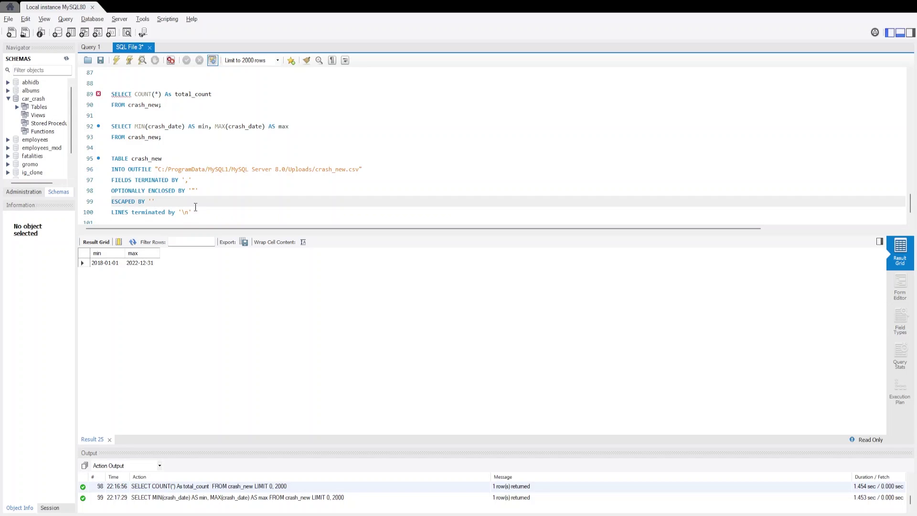
# Step: Run the complete TABLE crash_new INTO OUTFILE statement to export the table to crash_new.csv
pyautogui.moveTo(192, 212); pyautogui.dragTo(109, 159)
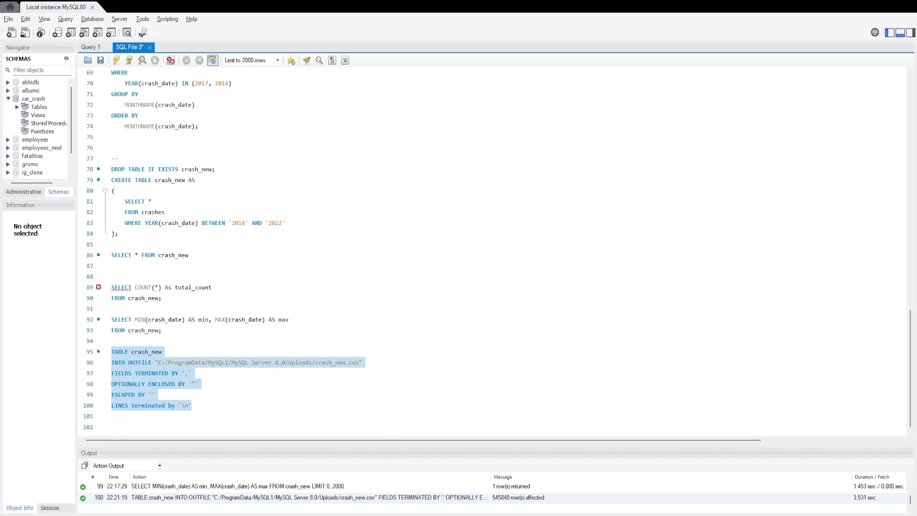
pyautogui.moveTo(158, 363); pyautogui.dragTo(362, 362)
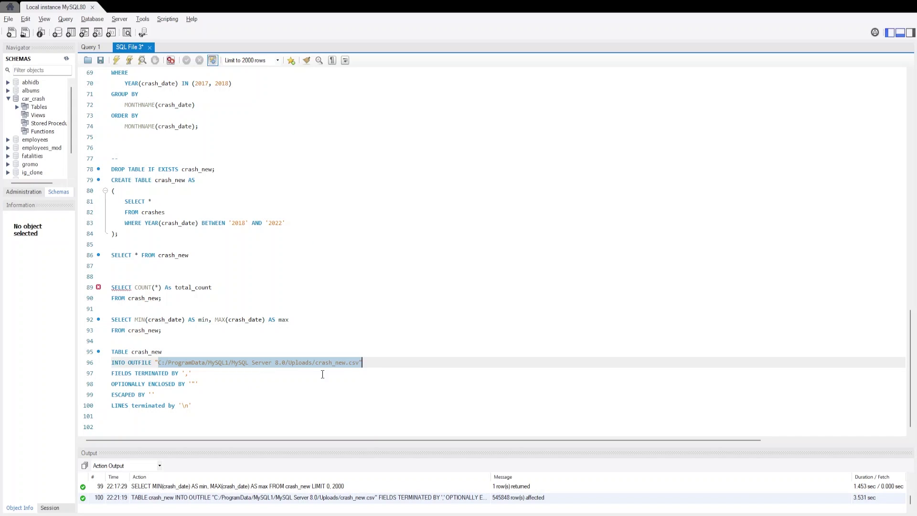
pyautogui.click(199, 380)
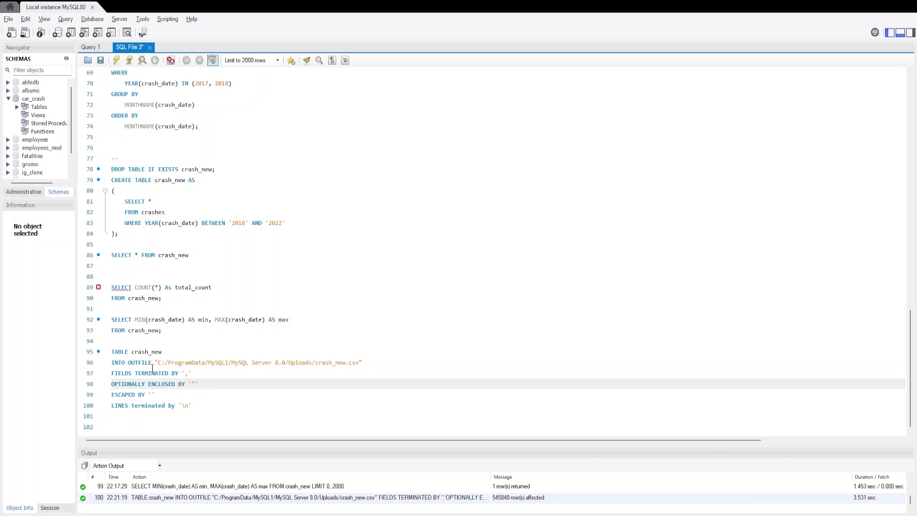